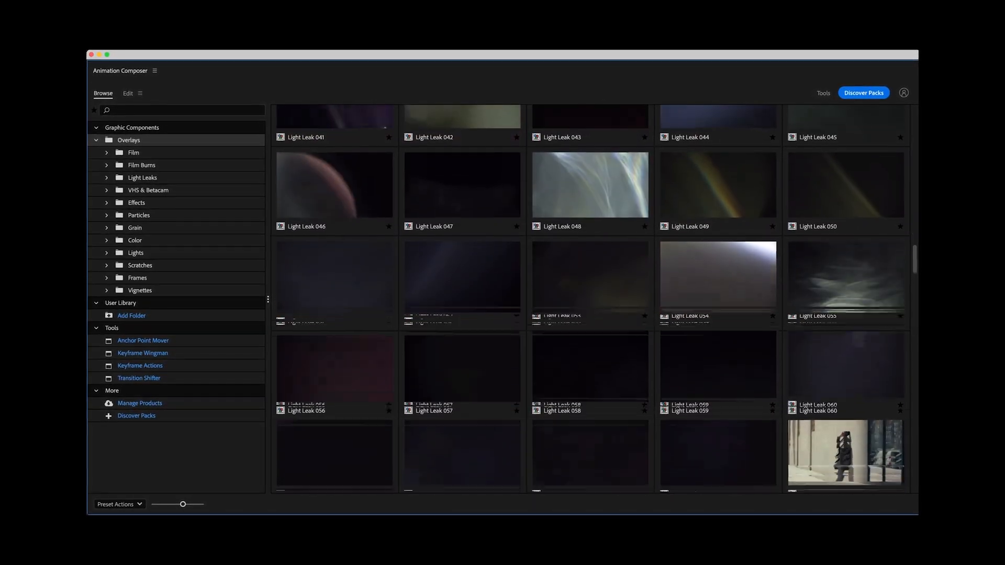
scroll(591, 299, down, 5)
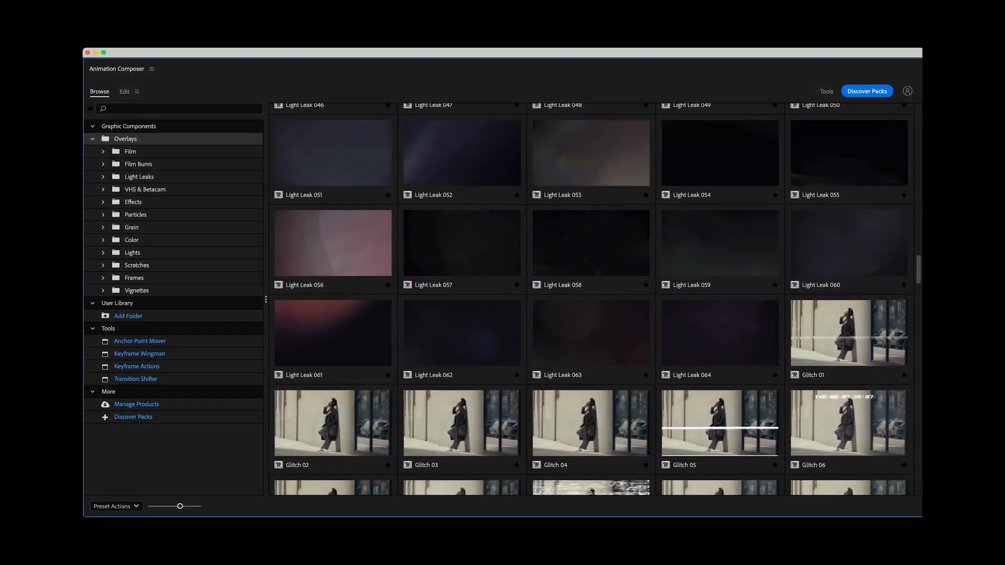
scroll(590, 298, down, 5)
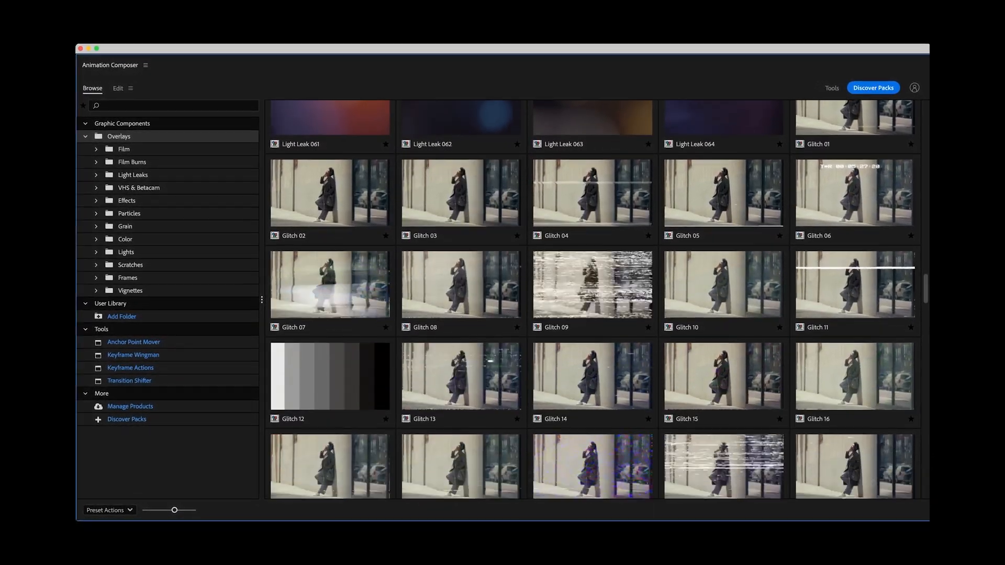
scroll(591, 299, down, 5)
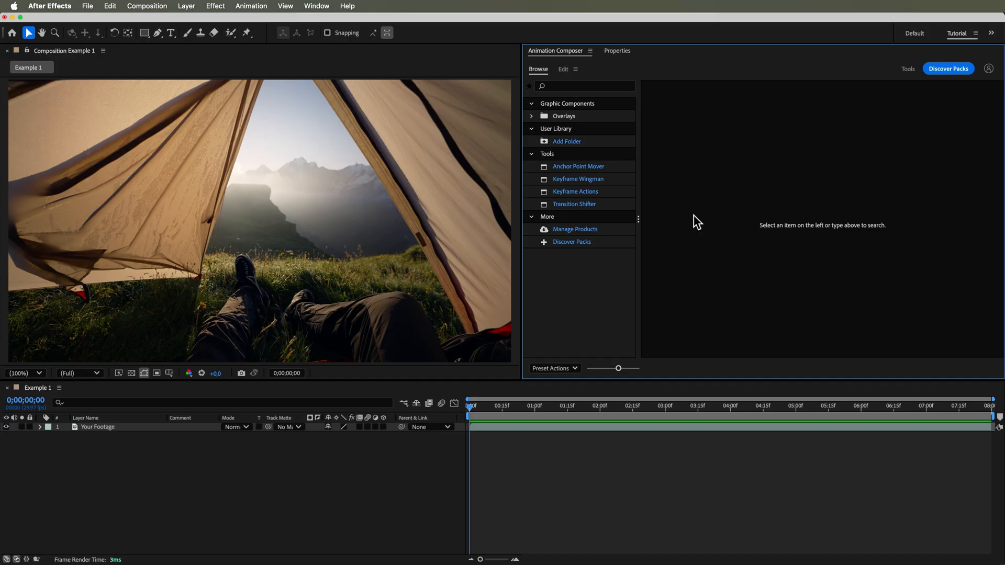
- Add the Light Leak 022 overlay from the Overlays > Light Leaks folder to the Example 1 composition and preview it
click(562, 116)
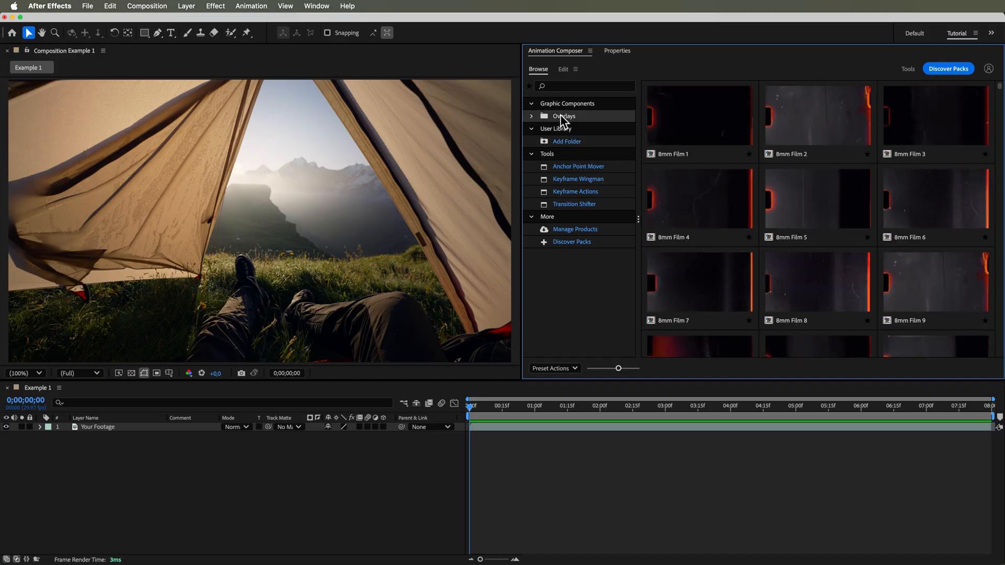
click(531, 116)
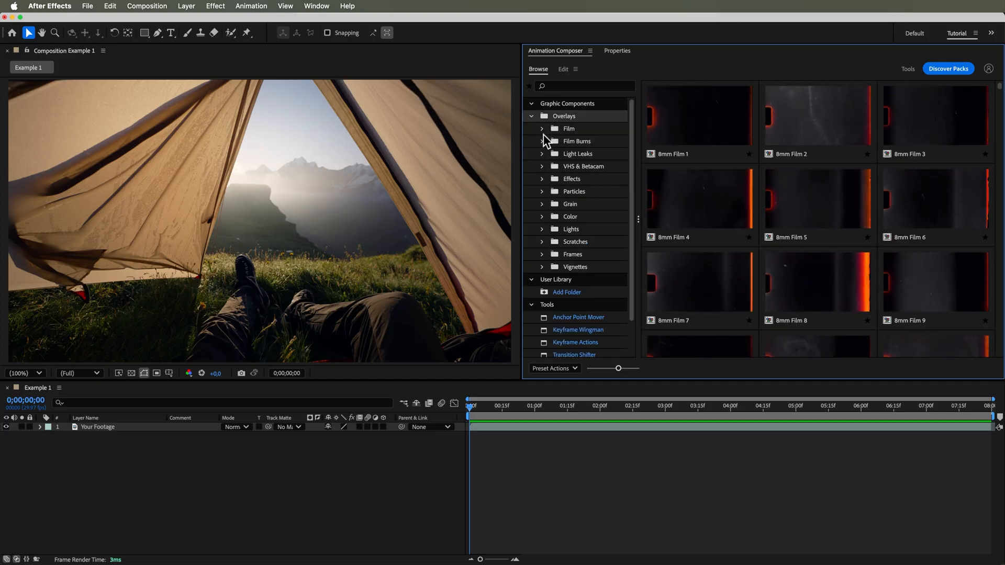
click(585, 155)
drag(1000, 108, 998, 192)
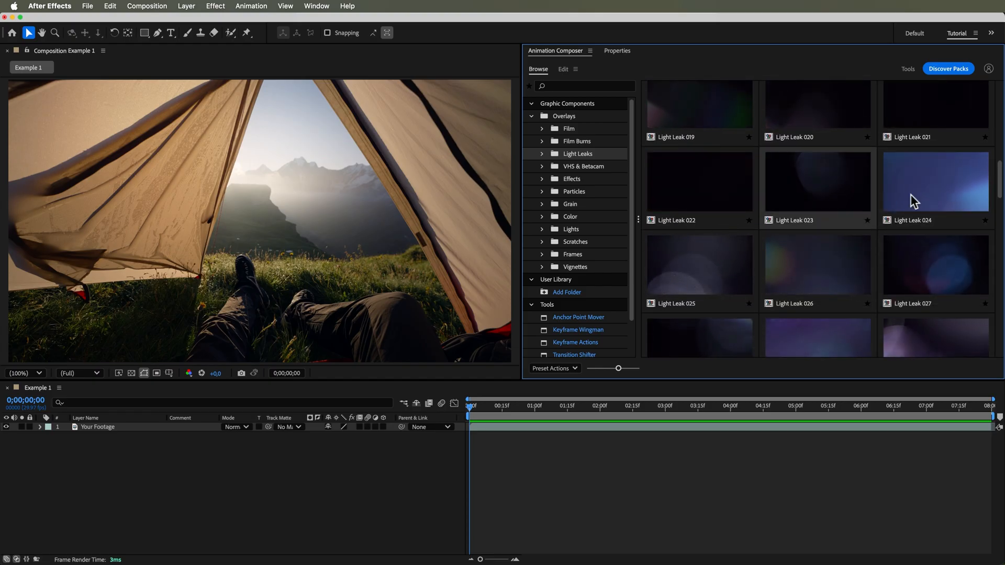
click(696, 198)
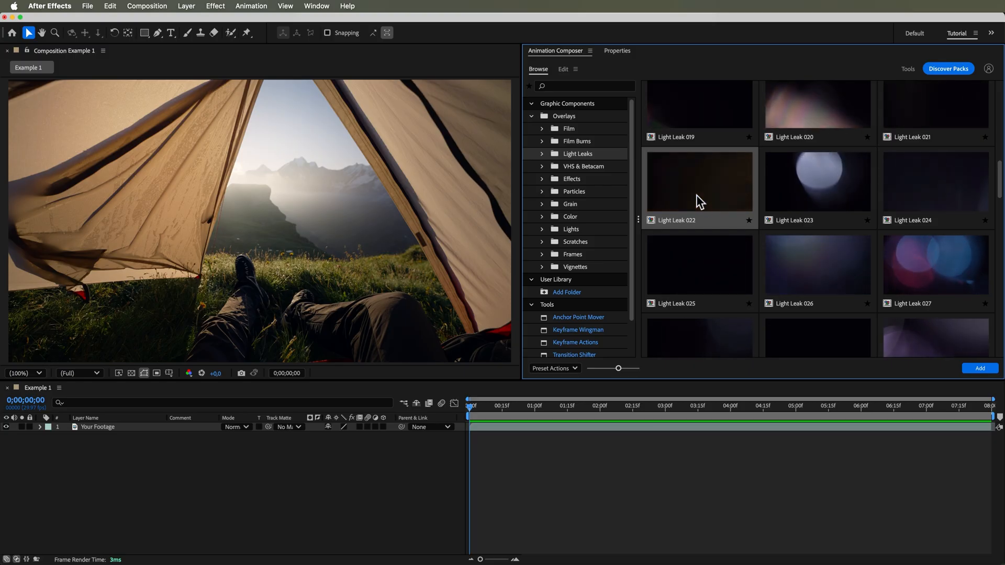
click(980, 369)
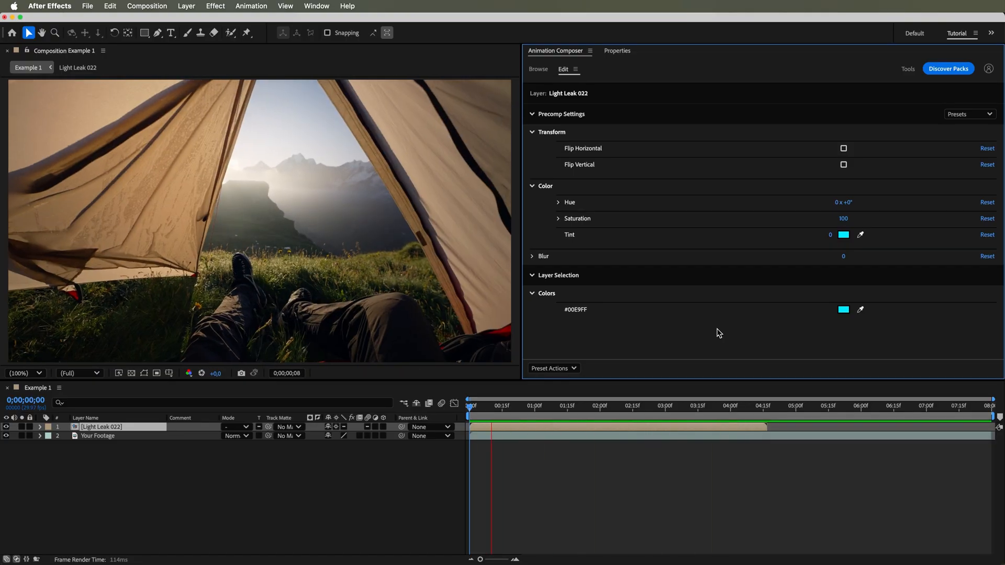
key(space)
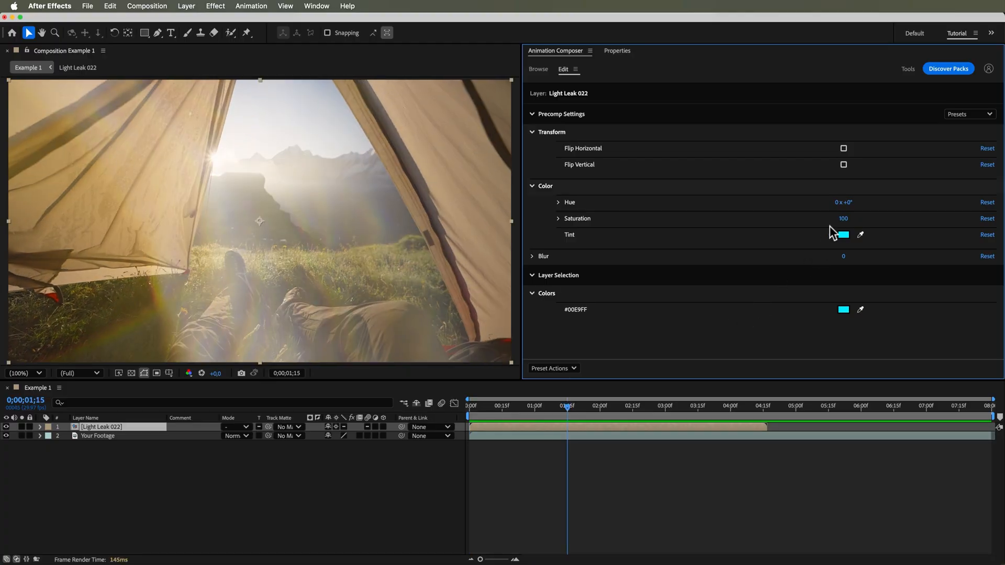
- Flip Light Leak 022 horizontally and vertically, and set its hue to 159° and its saturation to 80
click(844, 149)
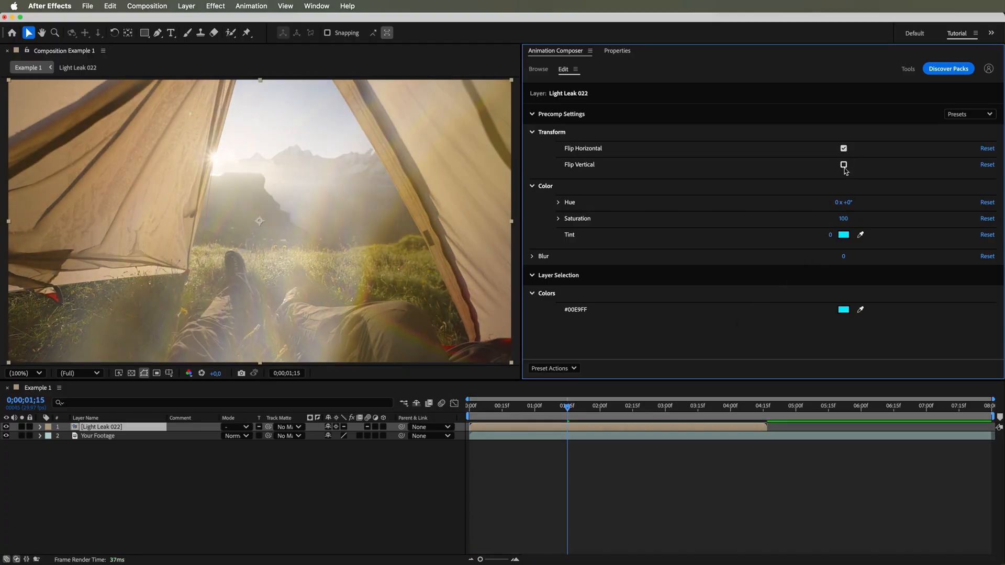
click(844, 165)
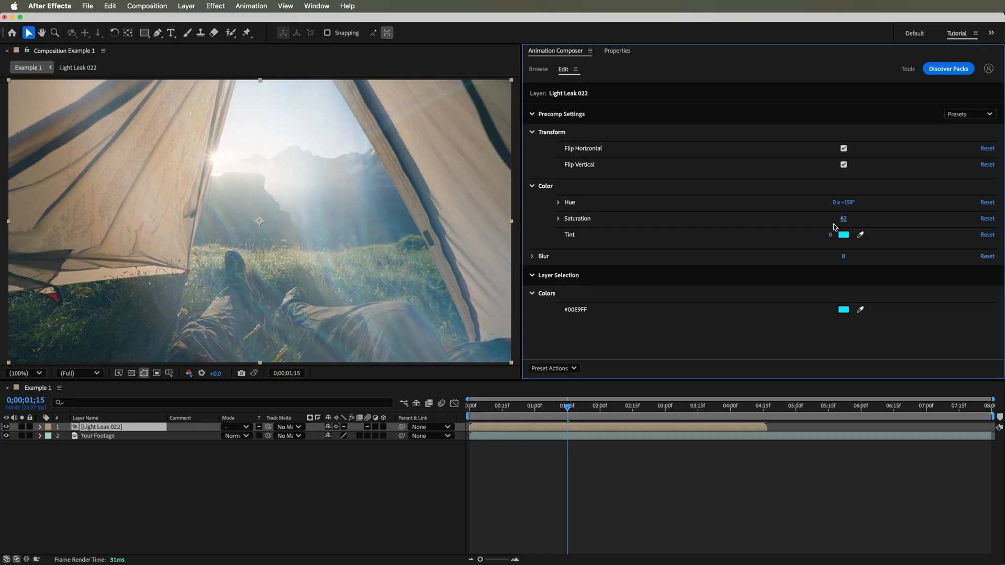
- Set Light Leak 022's tint to #FF007C at 100 and its blur to 50, and preview the look
click(843, 235)
click(530, 255)
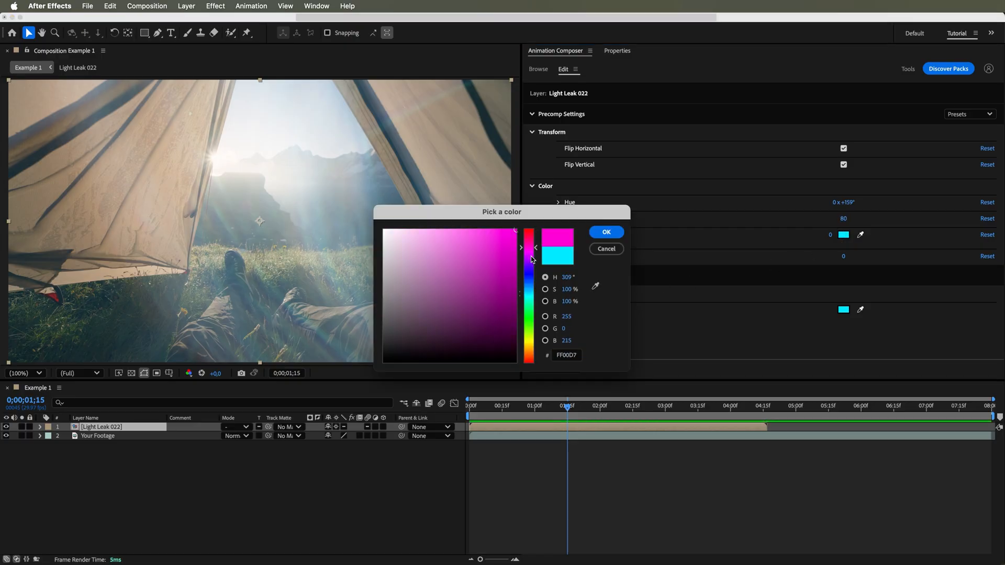
click(607, 234)
drag(823, 240, 881, 240)
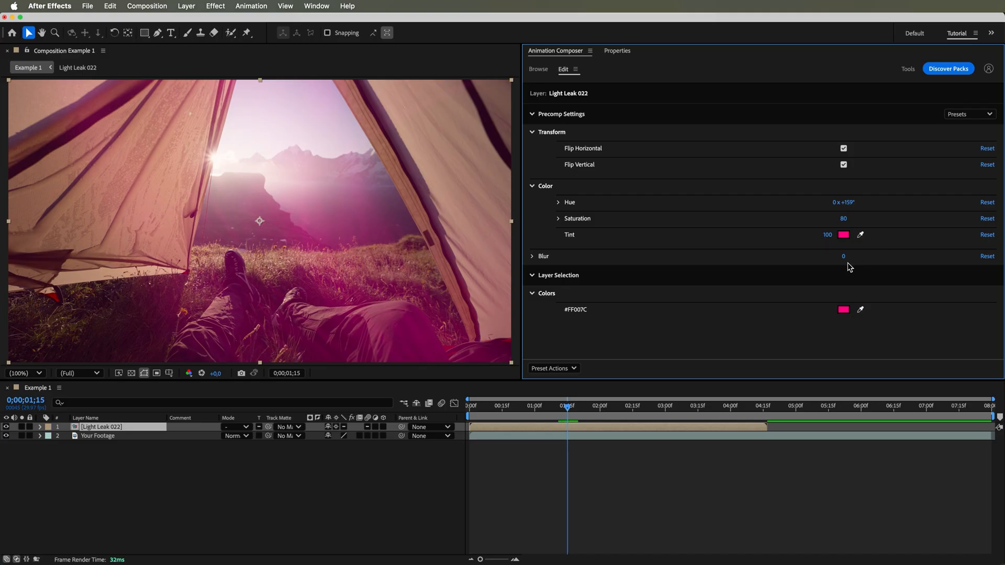
key(space)
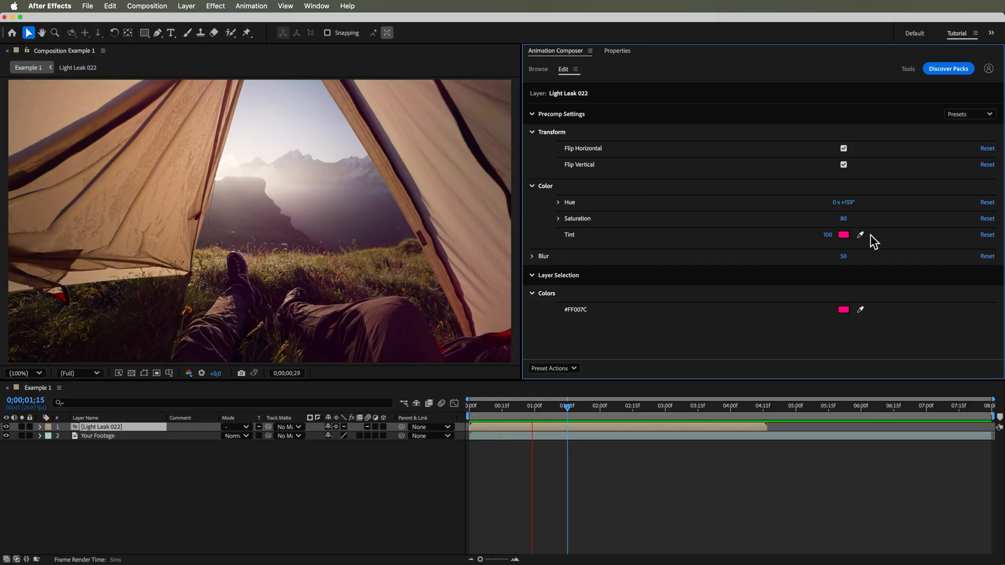
key(space)
- Reset the flip, hue, saturation, tint and blur of Light Leak 022 to their defaults and preview the composition
click(987, 236)
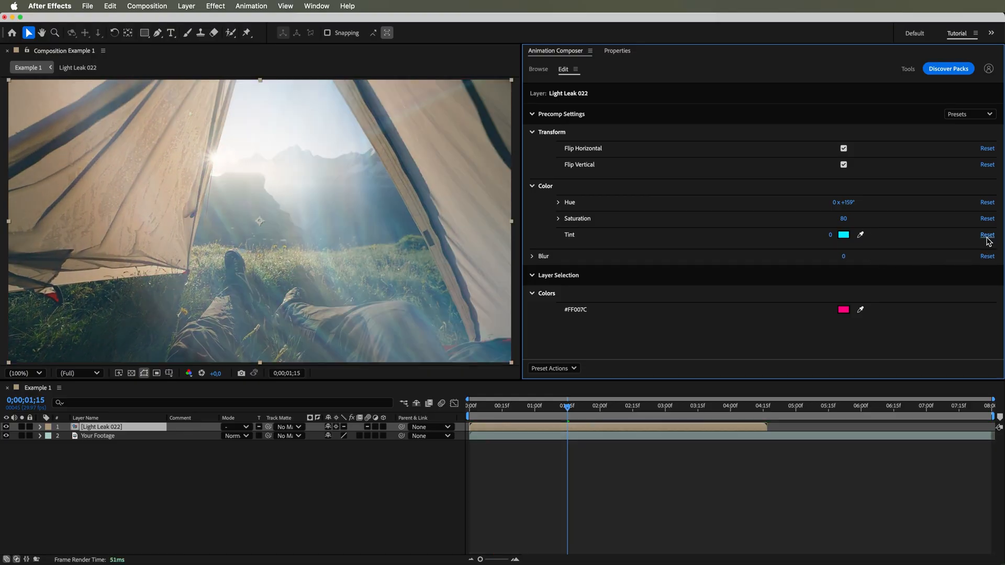
click(987, 164)
click(987, 148)
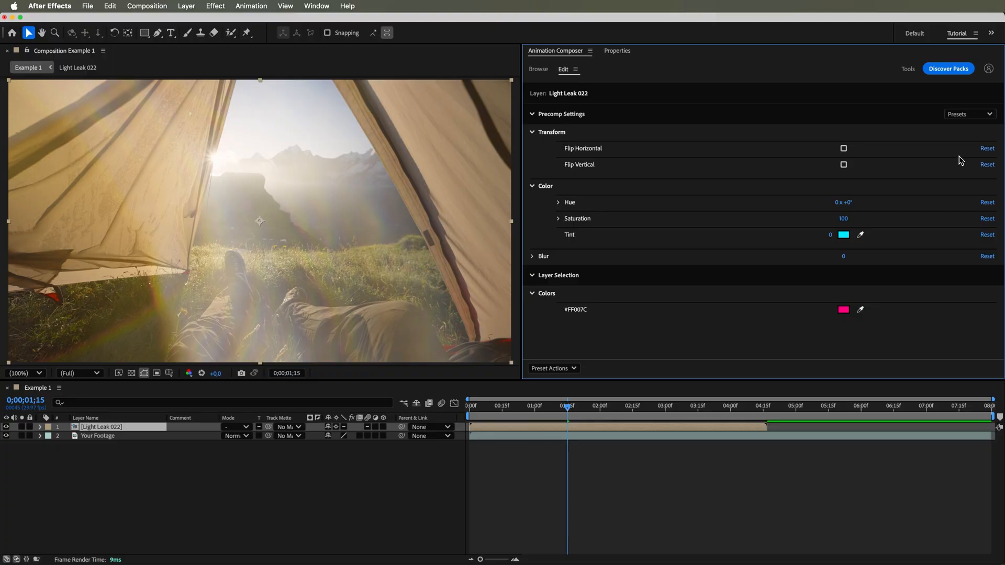
key(space)
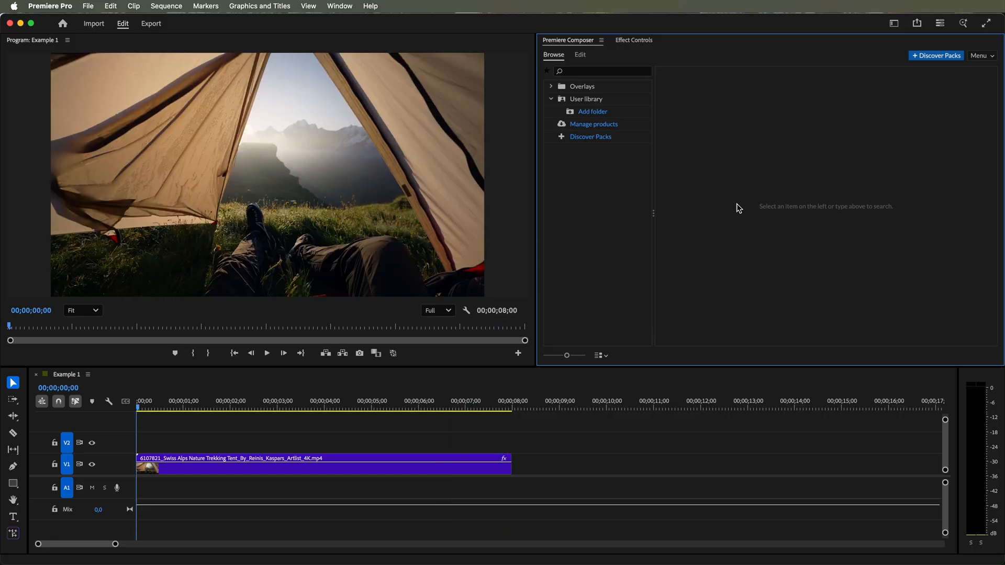
- Switch to Premiere Pro, add Light Leak 022 from the Light Leaks overlays above the Example 1 footage, and preview it
click(553, 87)
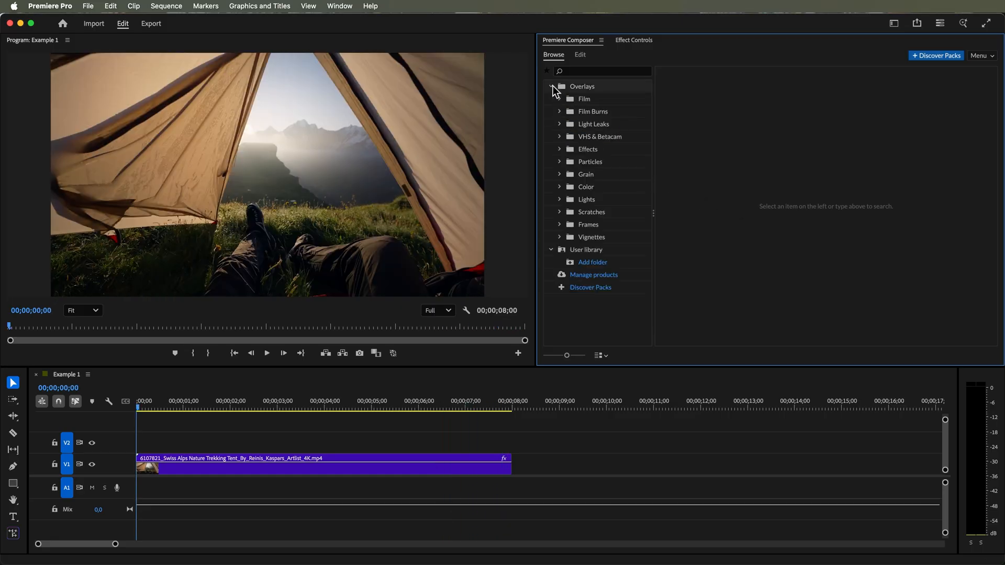
click(596, 123)
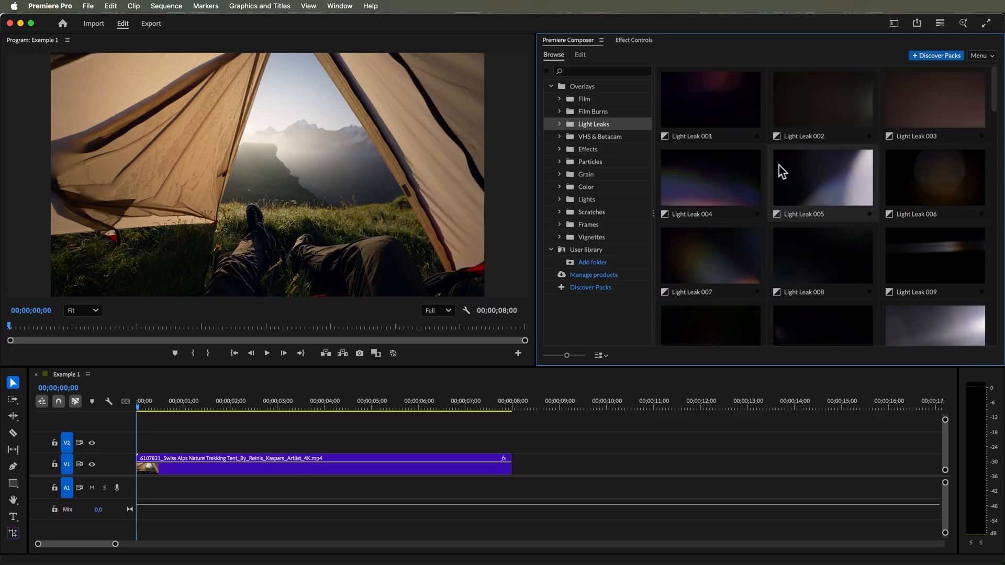
drag(992, 102, 996, 174)
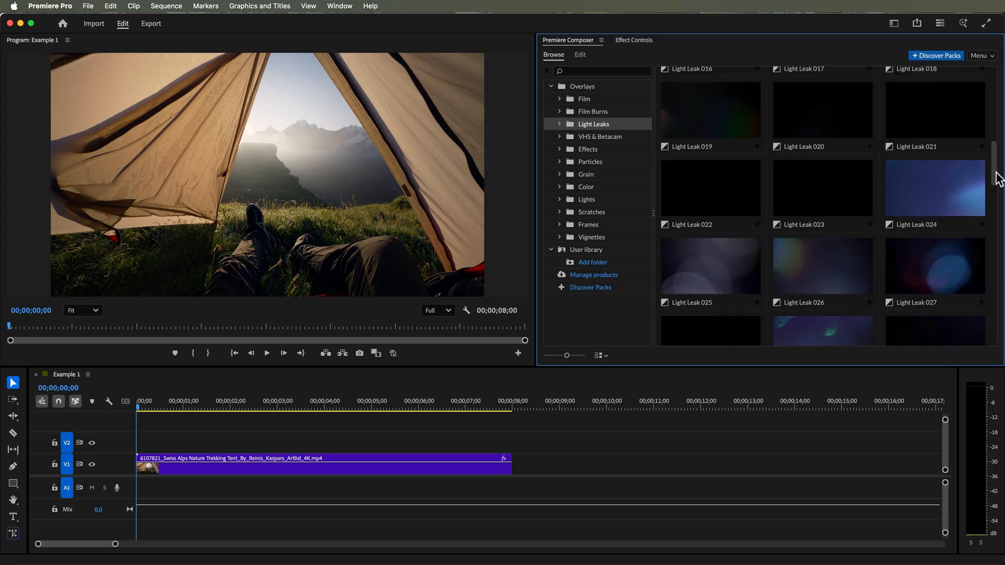
click(713, 202)
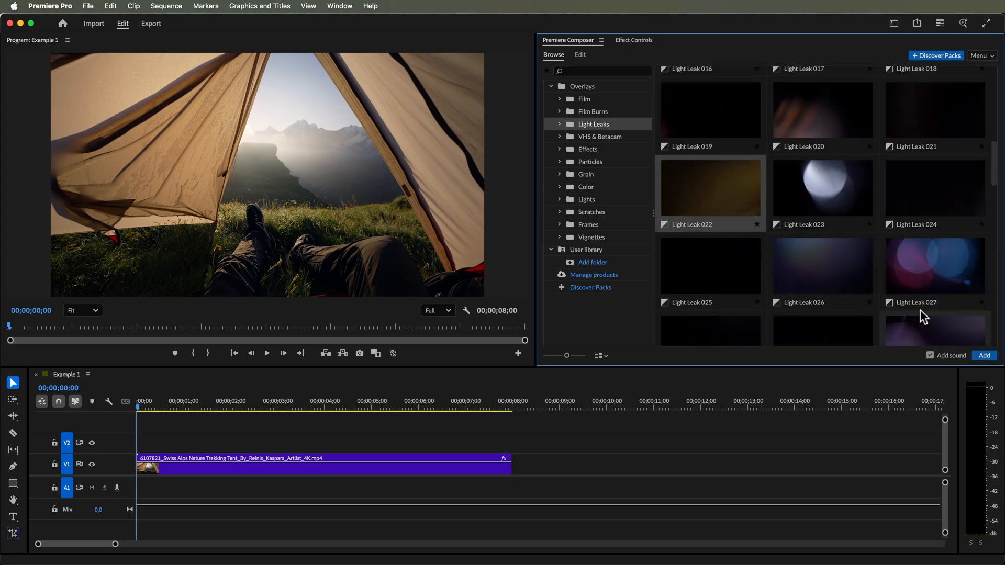
click(984, 357)
key(space)
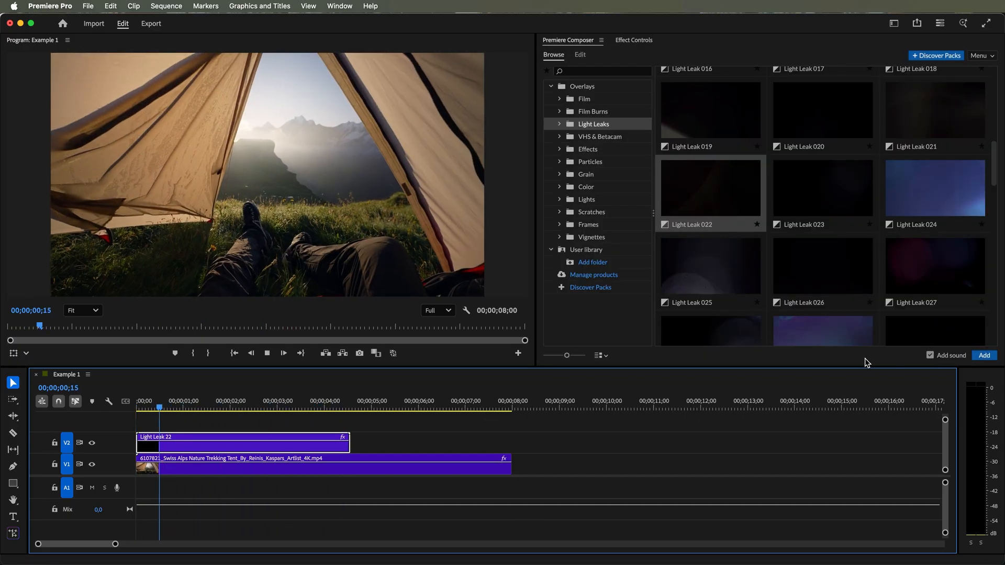
key(space)
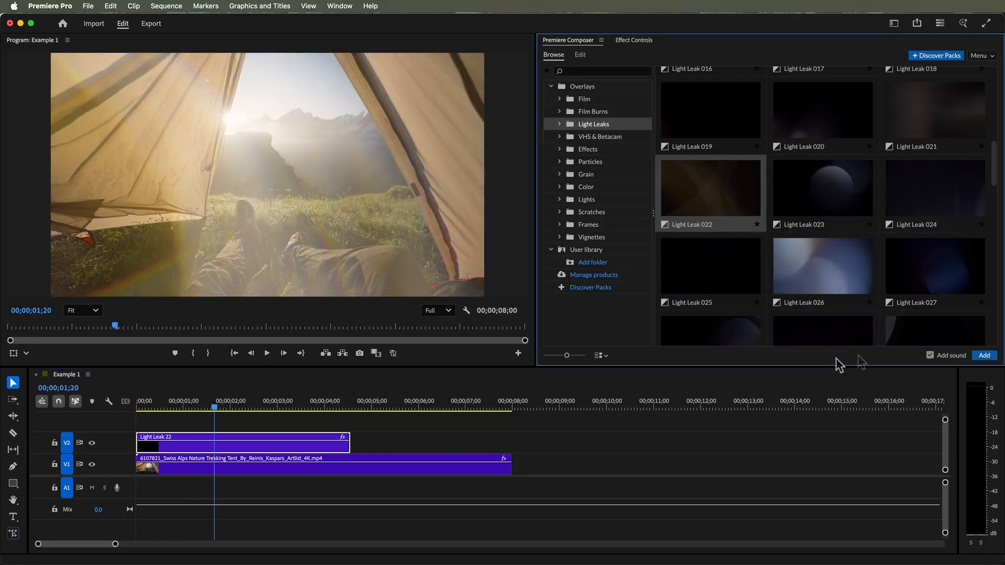
- Check the Light Leak 22 clip's editable properties in Premiere Composer and replay the sequence from its start
click(581, 61)
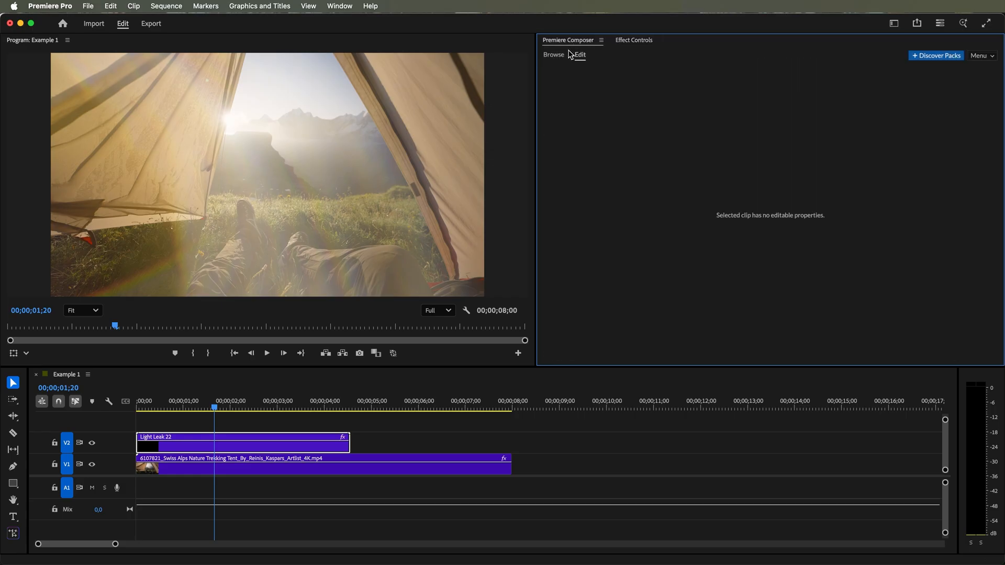
click(554, 55)
key(Home)
key(space)
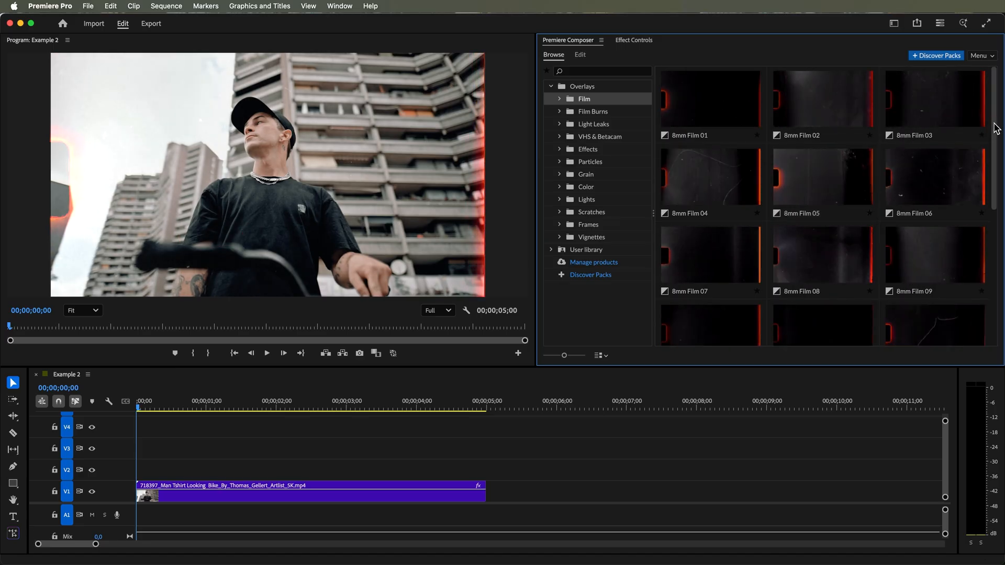
- Add the 8mm Film 18 overlay above the footage in Example 2 and shorten both overlay clips to 5 seconds
drag(996, 172, 1001, 283)
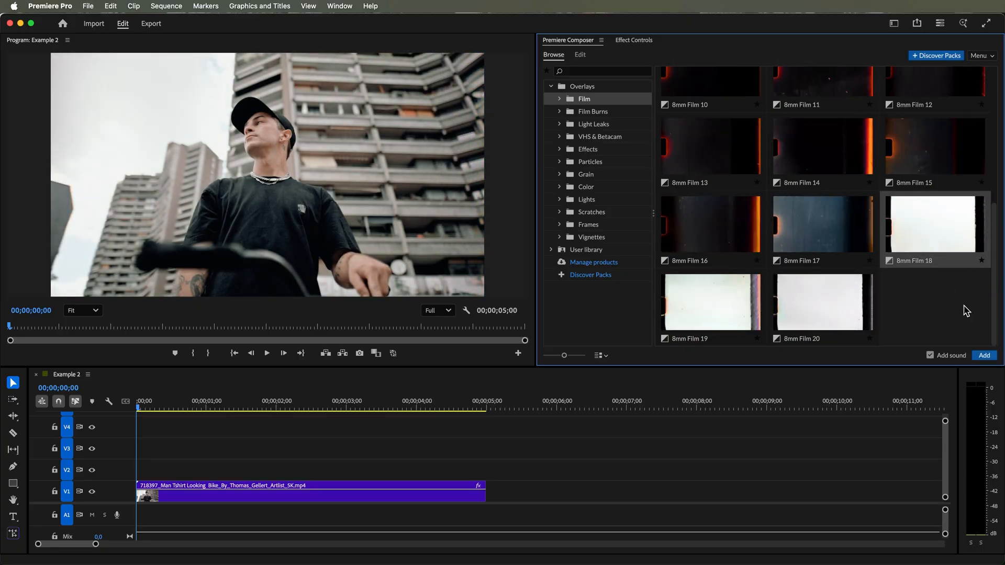
click(984, 355)
key(space)
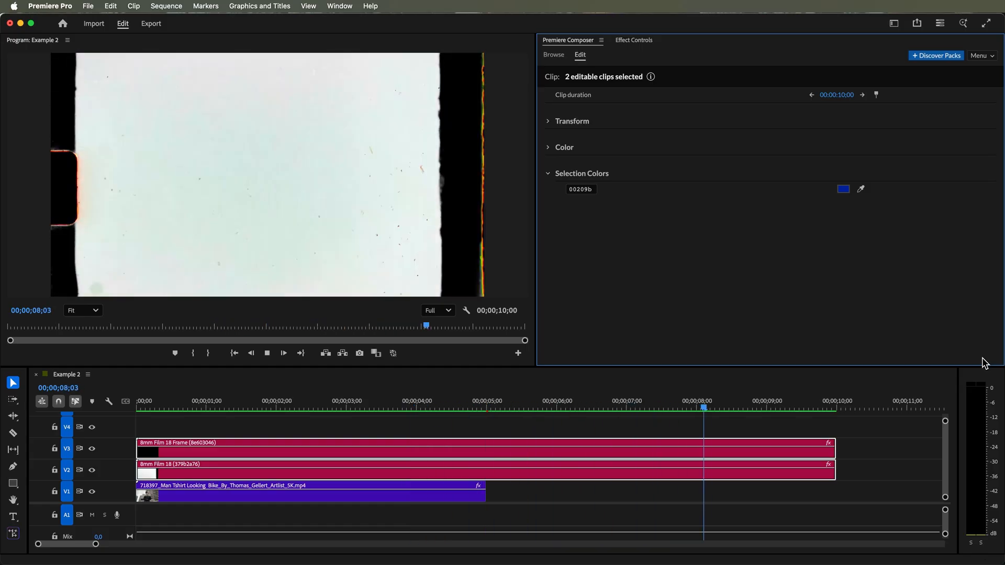
key(Home)
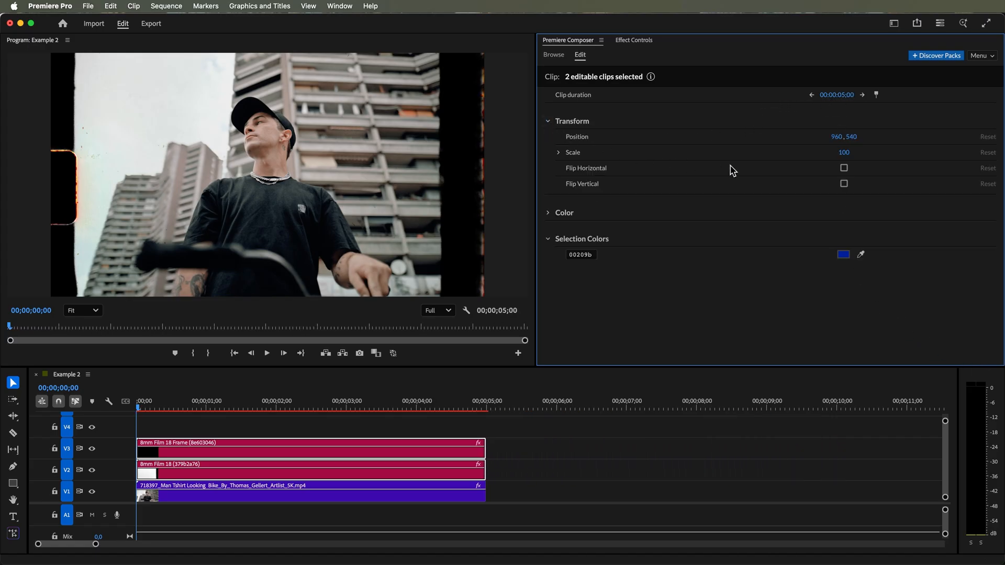
- Try the horizontal flip on the 8mm Film 18 clips and tint them yellow (#f7ff00) at 100%
click(844, 168)
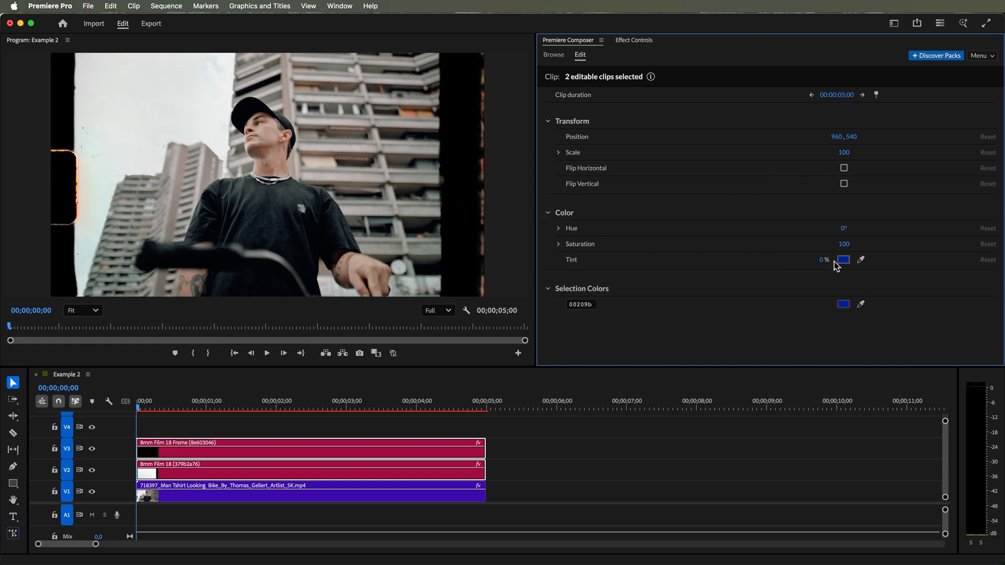
click(843, 260)
drag(840, 201, 847, 145)
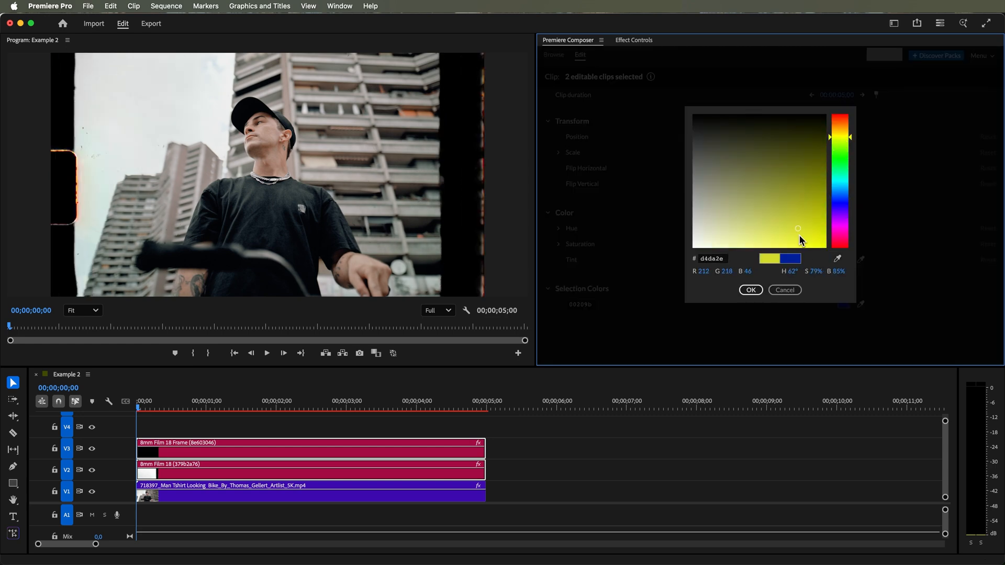
click(750, 290)
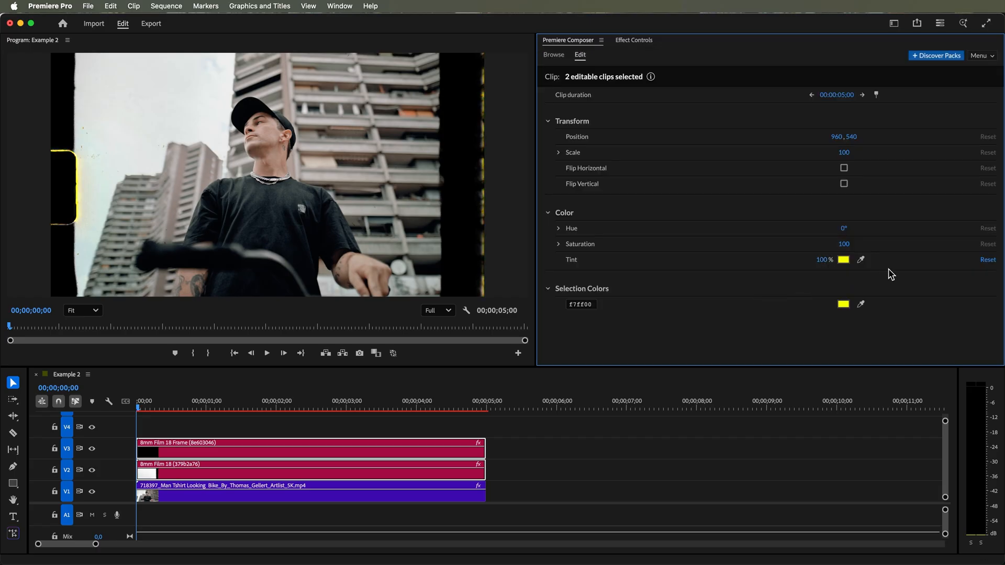
- Reset the film overlay's tint and move both 8mm Film 18 clips up one track, to V3 and V4
key(space)
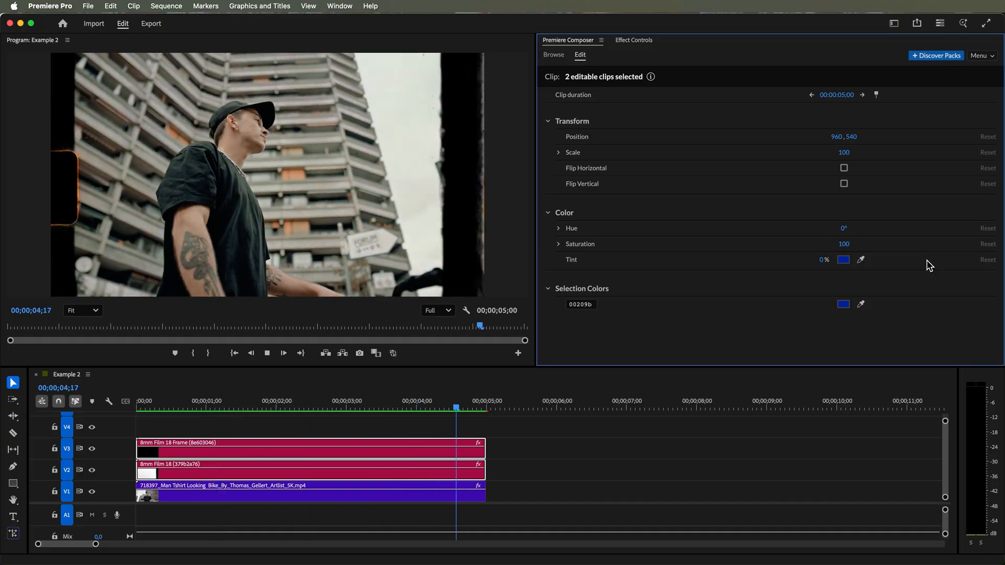
key(space)
drag(152, 454, 156, 437)
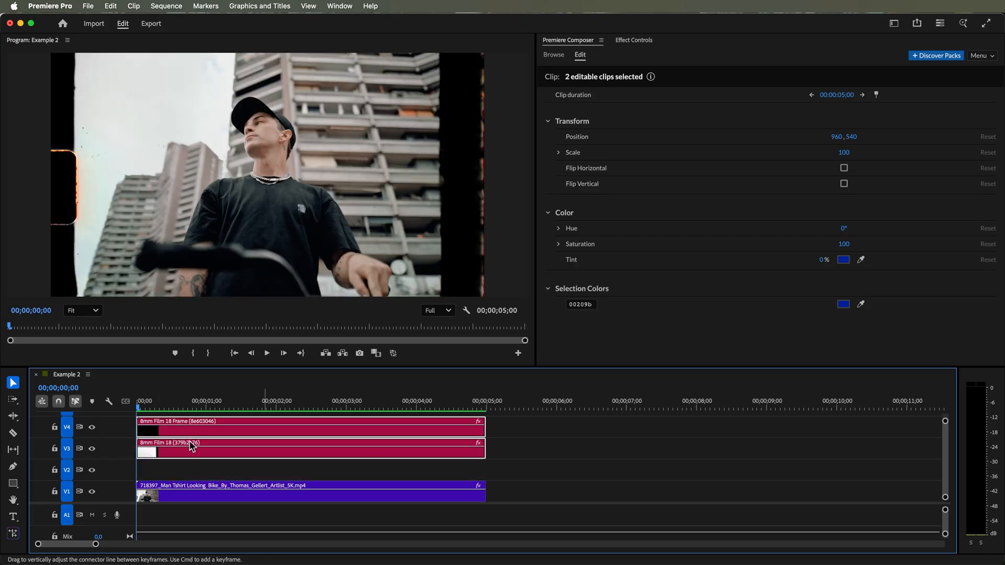
- Add the Grain 08 overlay on track V2 beneath the 8mm Film 18 clips and shorten it to 5 seconds
click(553, 55)
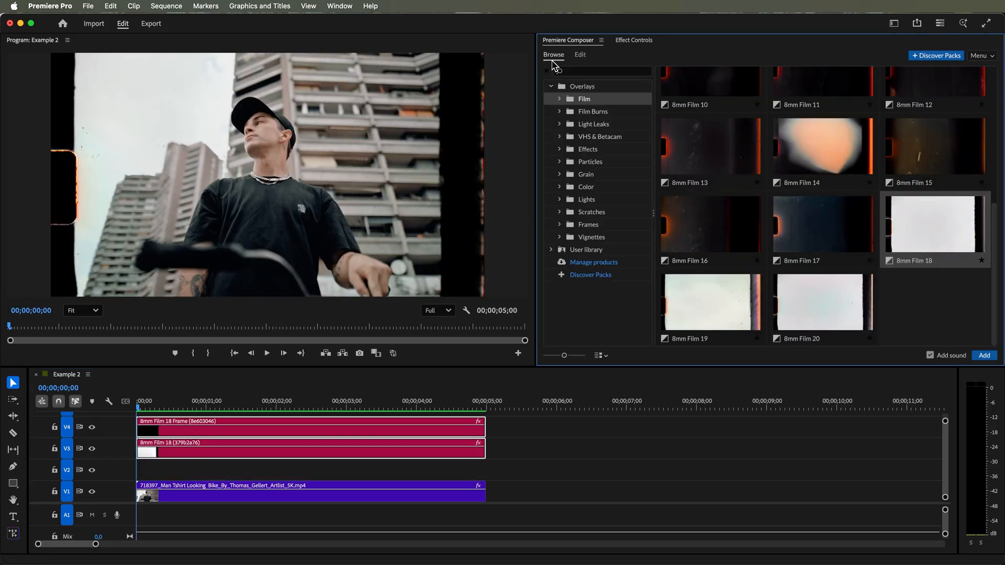
click(590, 175)
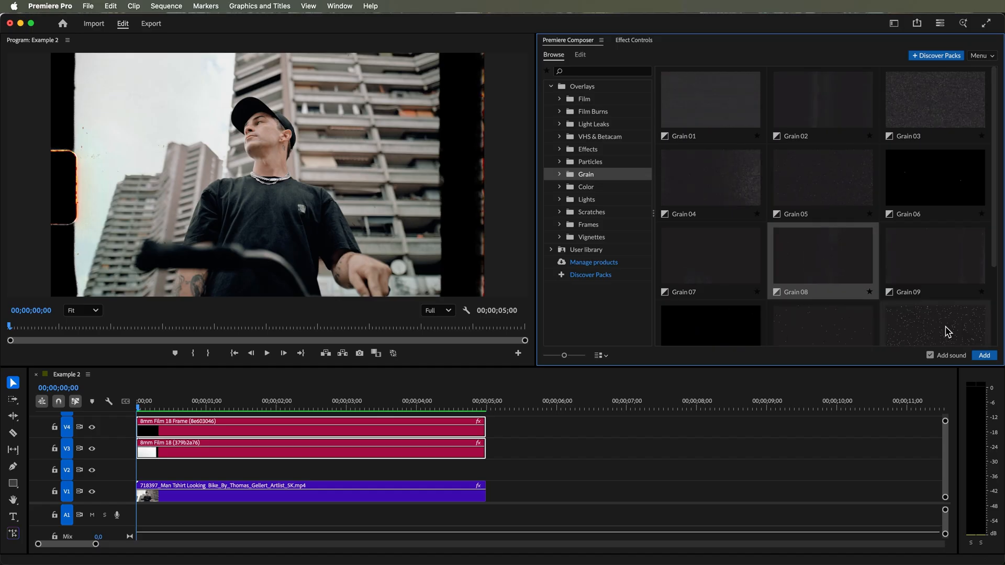
click(985, 356)
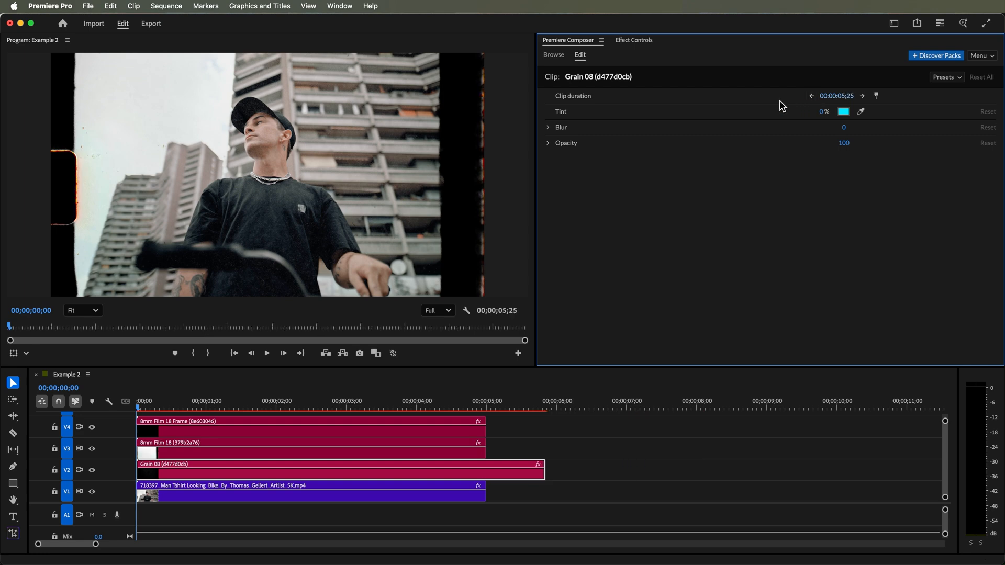
key(space)
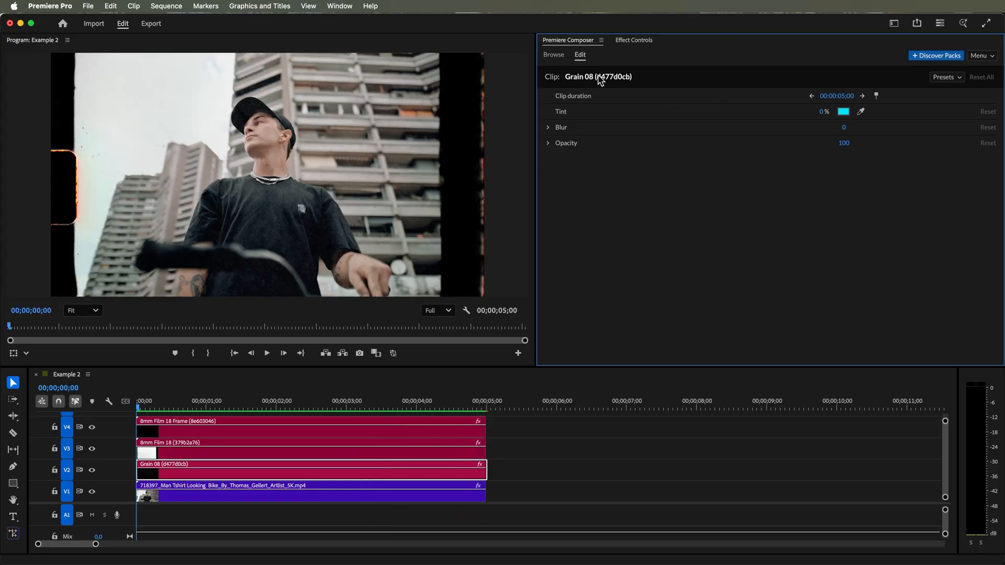
- Add the Film Burn 08 overlay at the start of Example 2 above the film clips and play the sequence
click(554, 56)
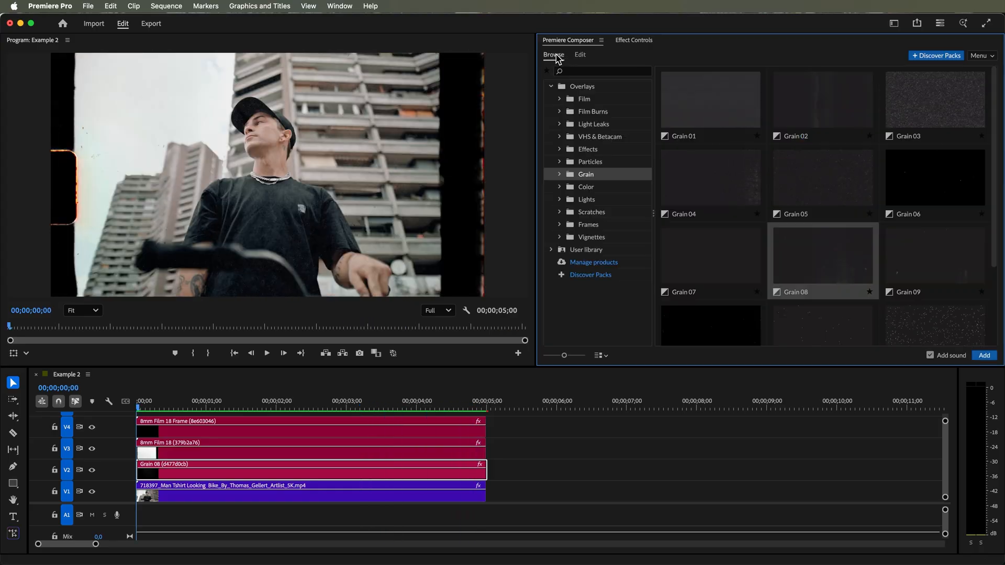
click(602, 113)
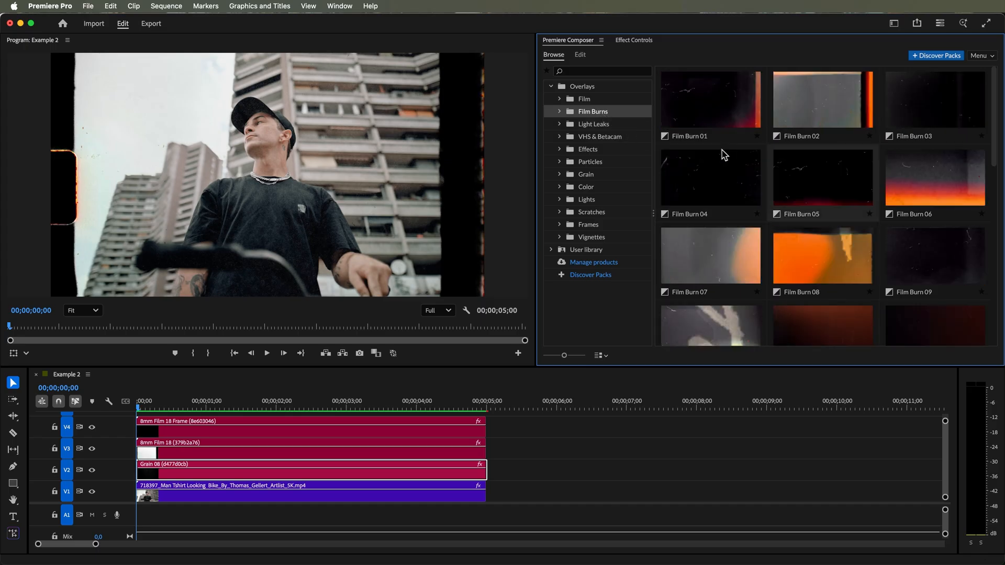
drag(995, 157, 996, 172)
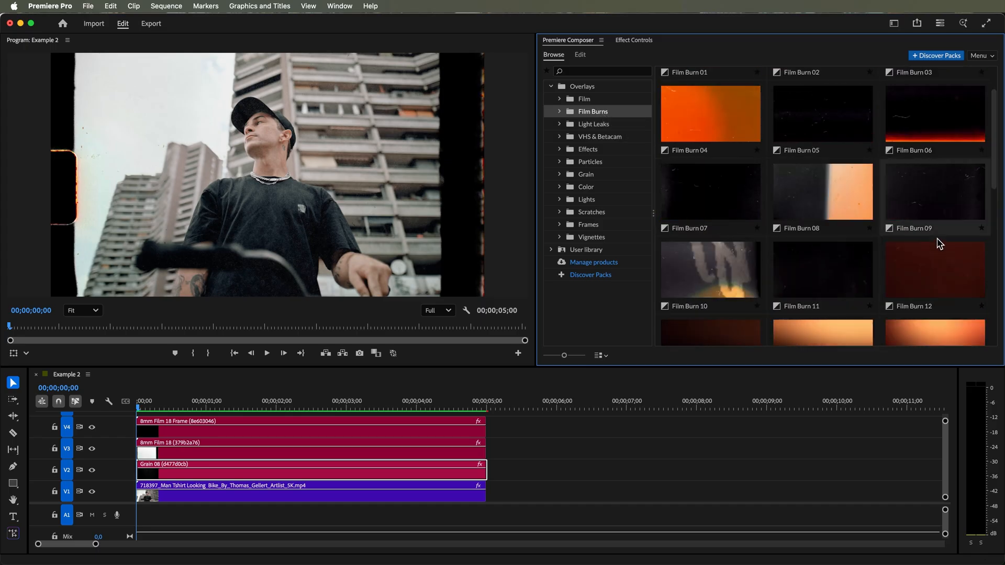
click(811, 207)
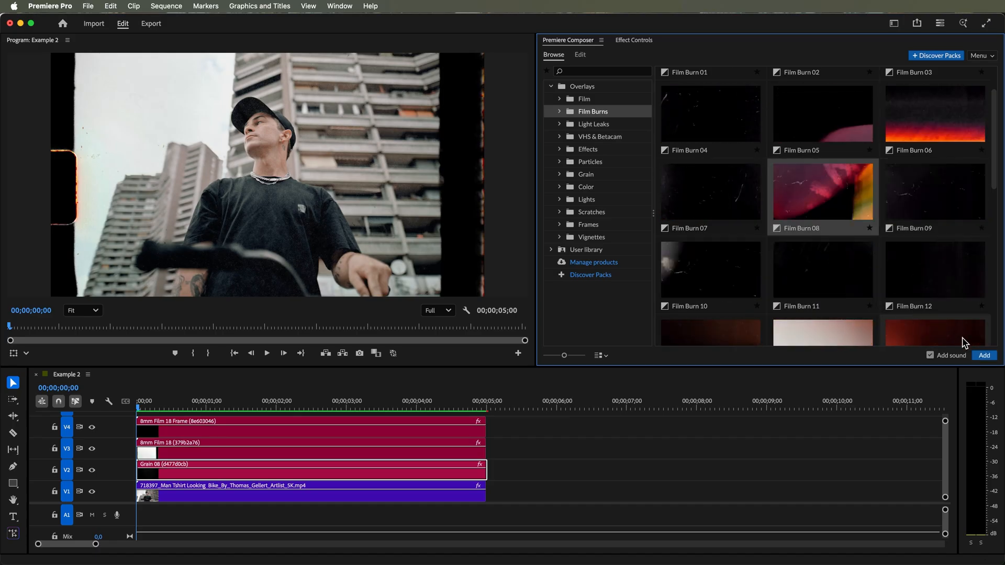
click(984, 355)
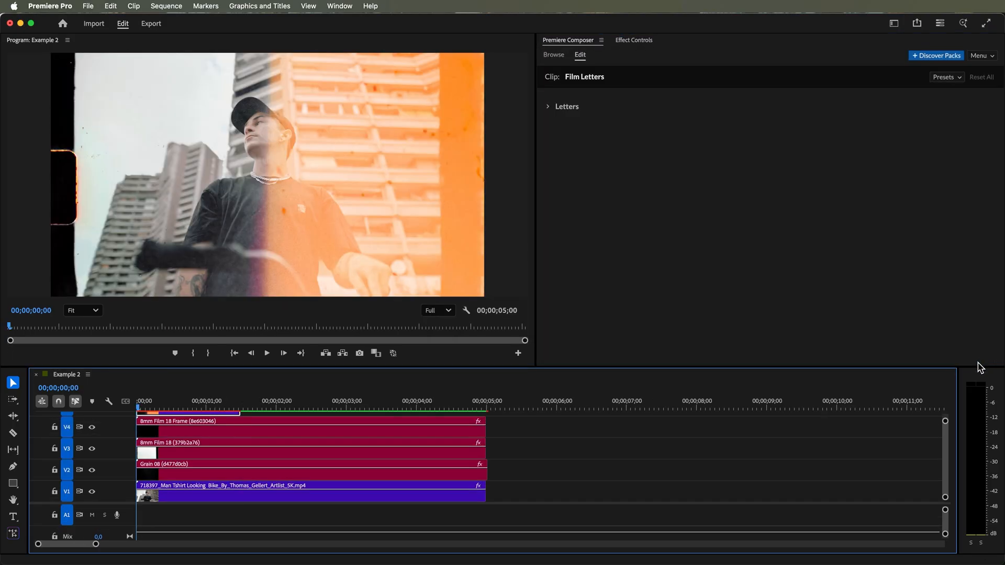
drag(946, 425, 947, 418)
key(space)
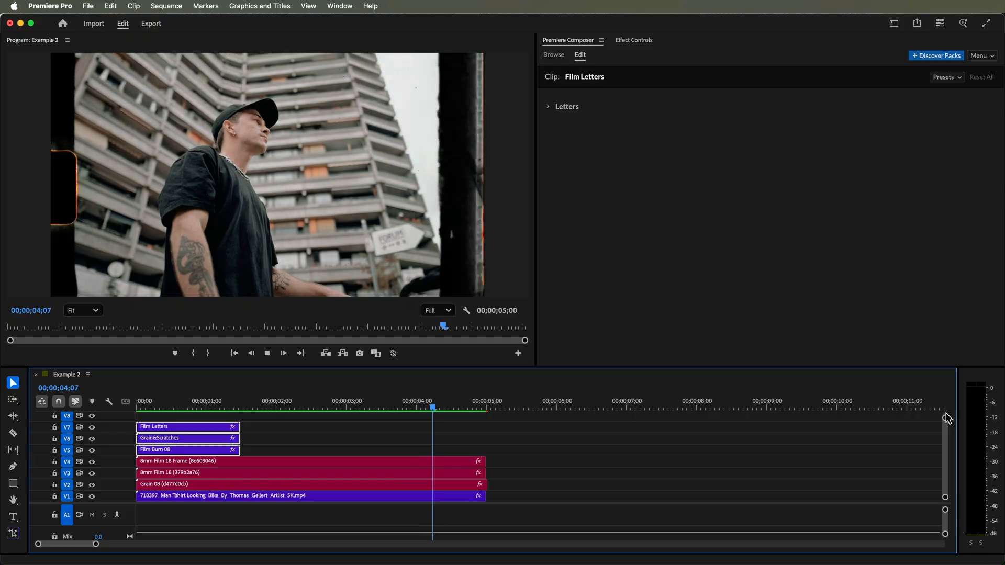
key(Home)
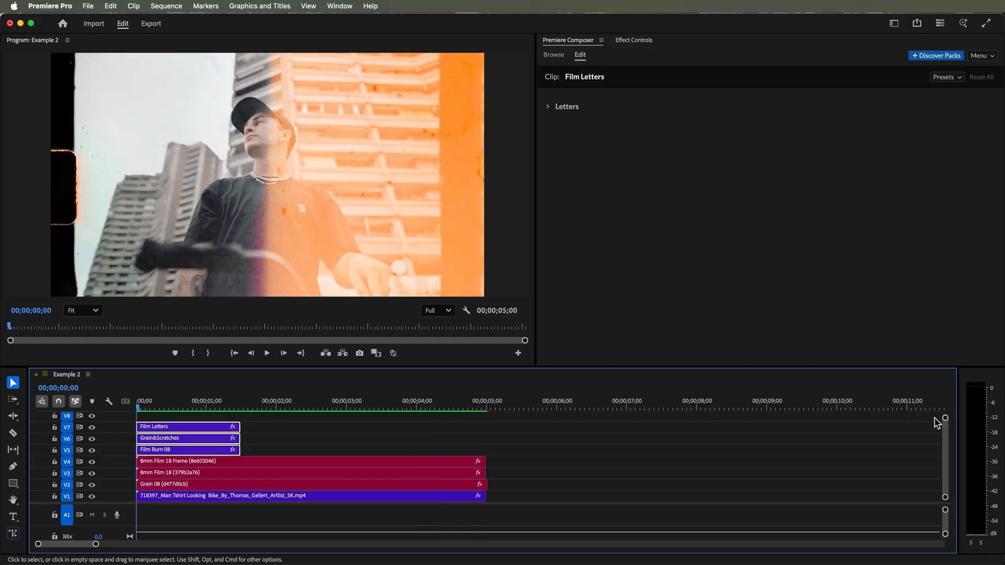
- Ungroup the Film Letters, Grain&Scratches and Film Burn 08 clips and split all three at 00;00;00;28
right_click(200, 445)
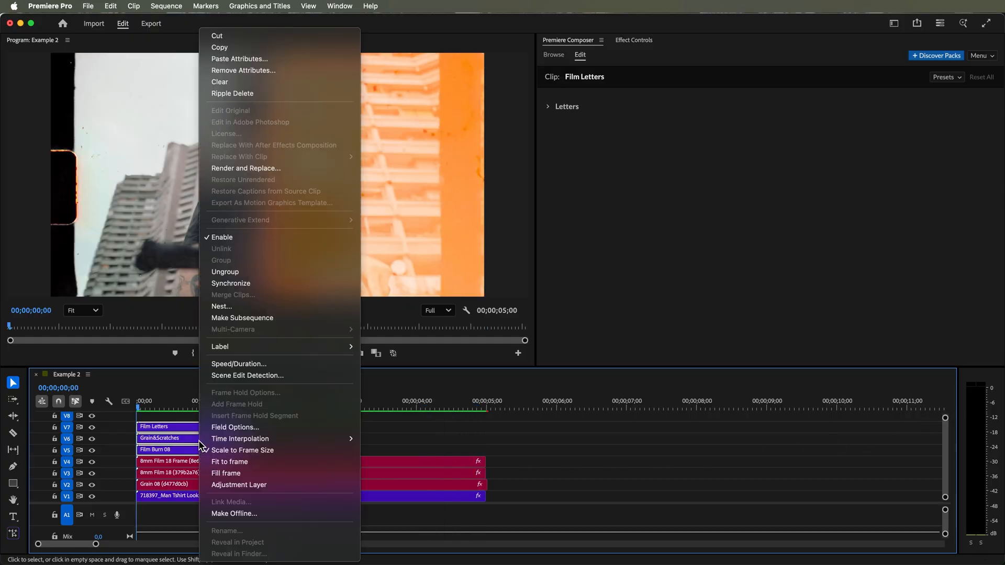
click(269, 273)
drag(142, 414, 204, 410)
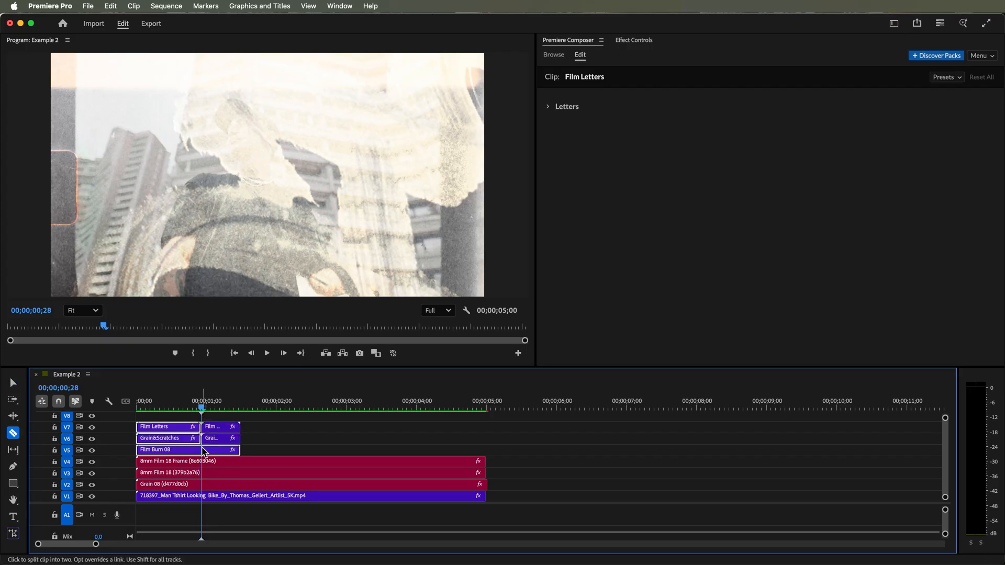
- Move the first part of the split film burn clips to end at 5 seconds and the second part to the sequence start
drag(167, 454, 199, 454)
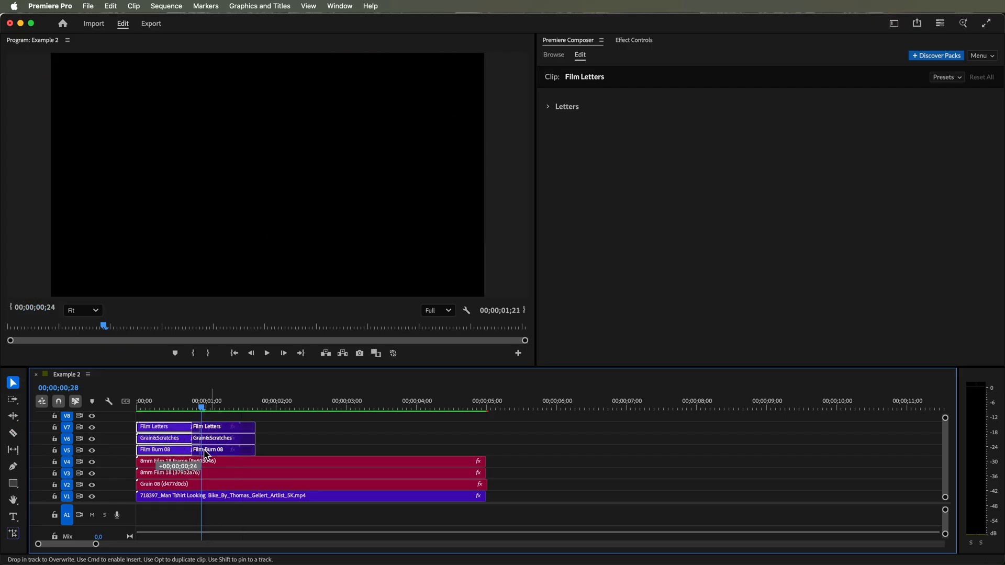
drag(443, 455, 442, 454)
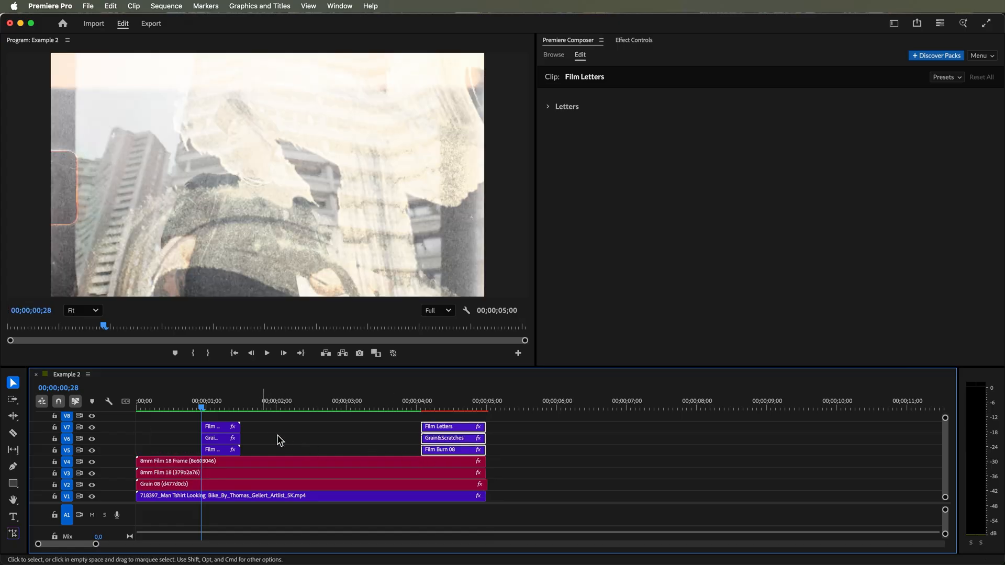
drag(221, 451, 155, 458)
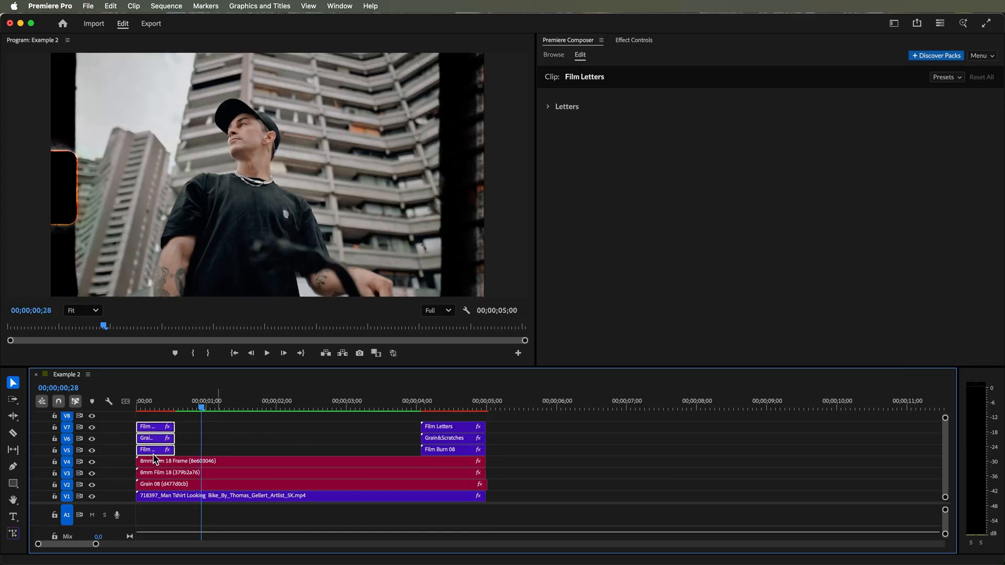
key(space)
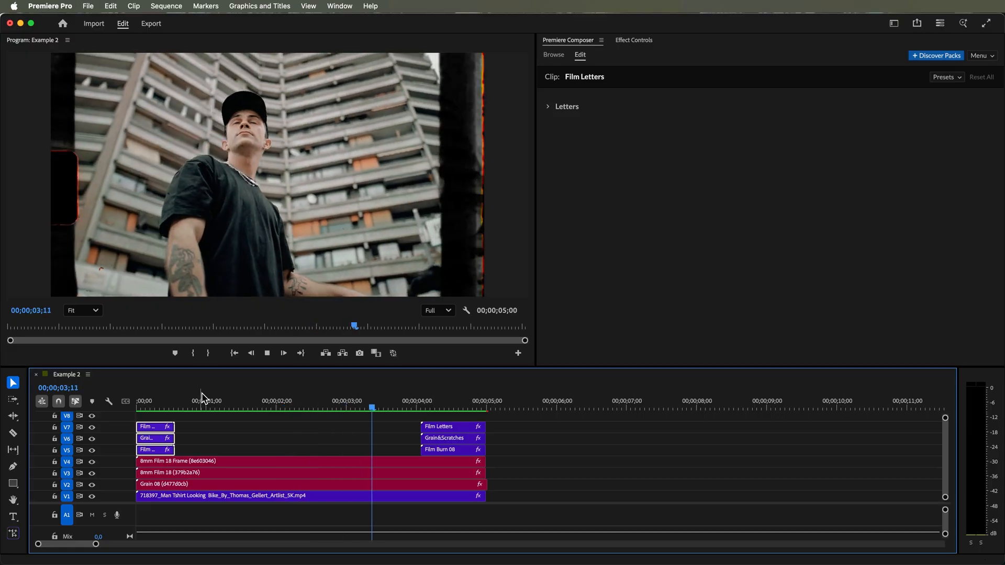
key(space)
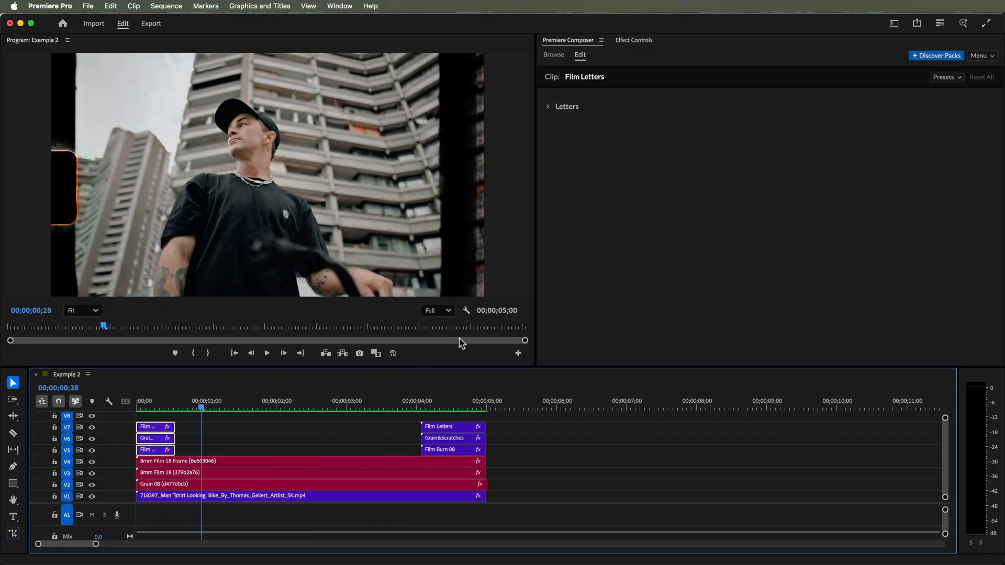
- Add the Light variant of the Film Look effect from the Effects overlays above all other clips in Example 2
click(556, 59)
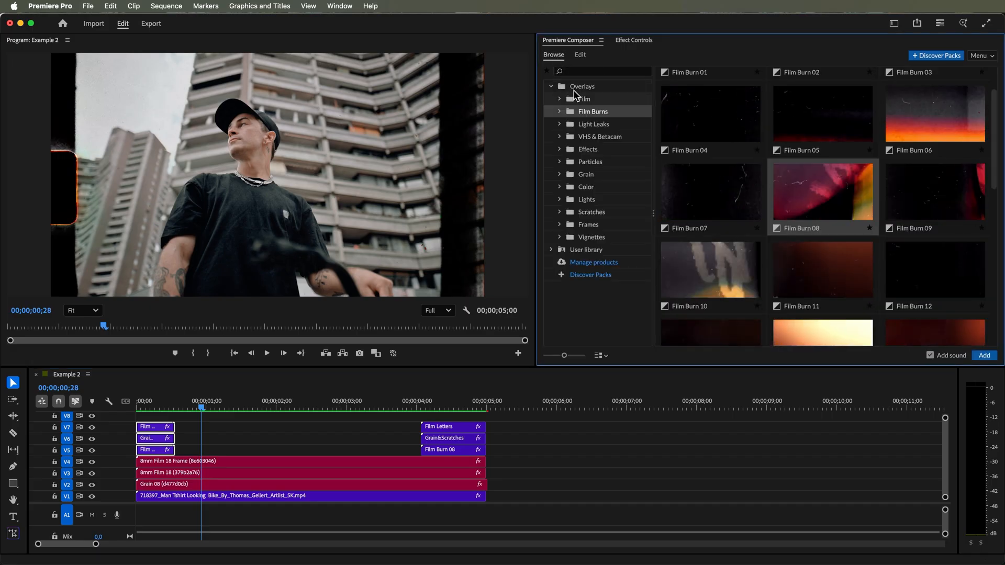
click(597, 151)
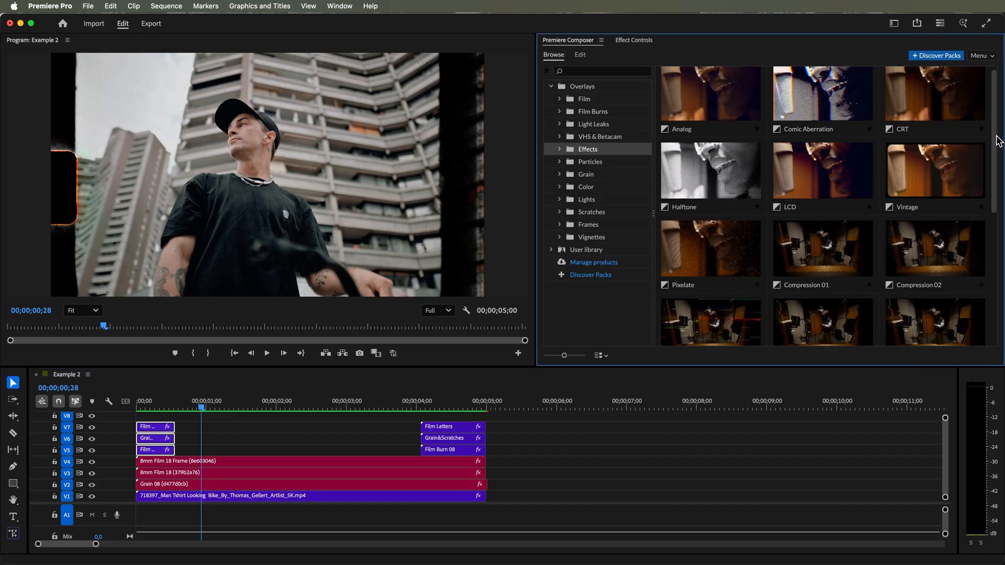
scroll(995, 152, down, 2)
drag(997, 159, 993, 265)
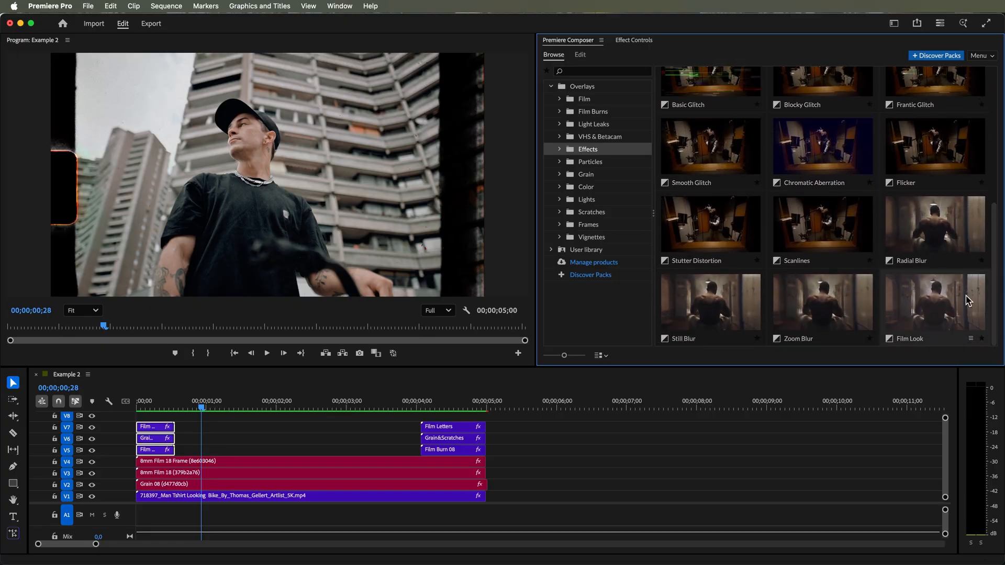
click(937, 321)
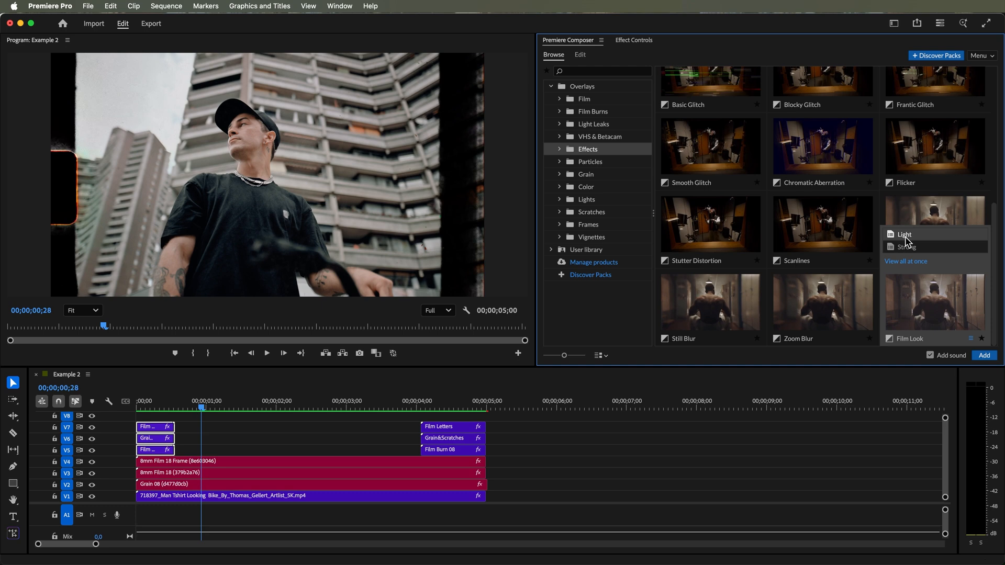
click(984, 355)
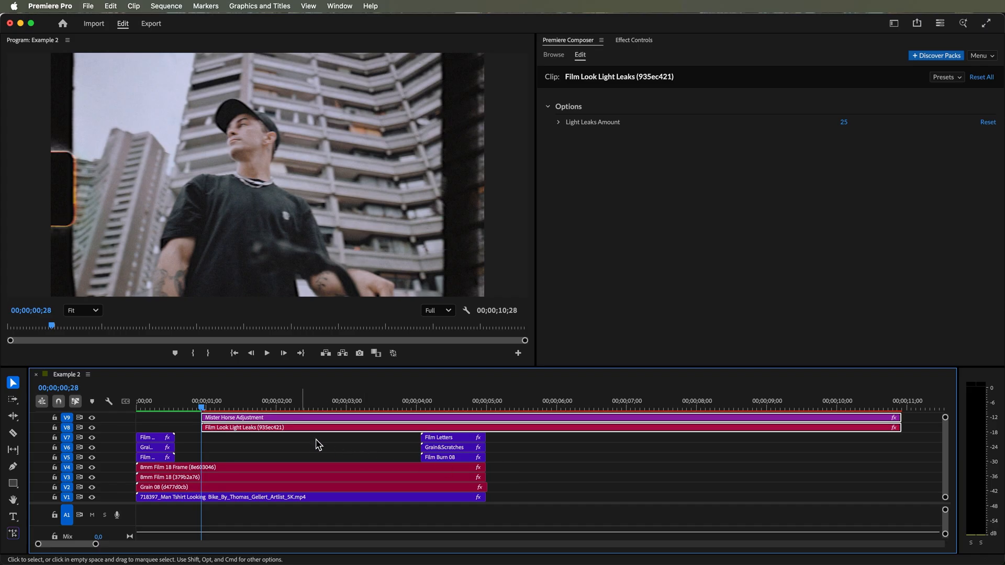
- Move the two Film Look clips on V8 and V9 to the sequence start and trim them to 5 seconds
drag(298, 433, 229, 438)
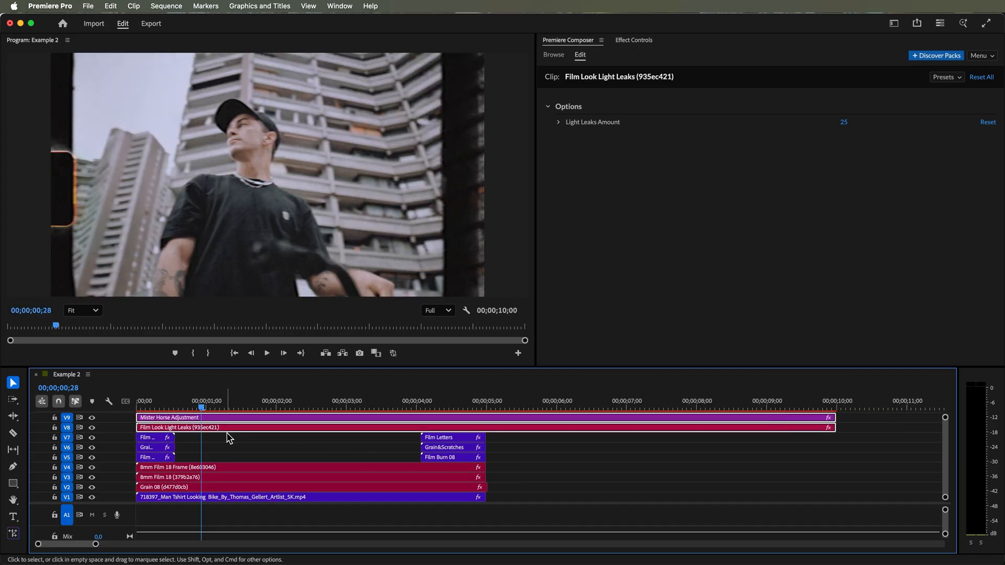
drag(830, 428, 832, 431)
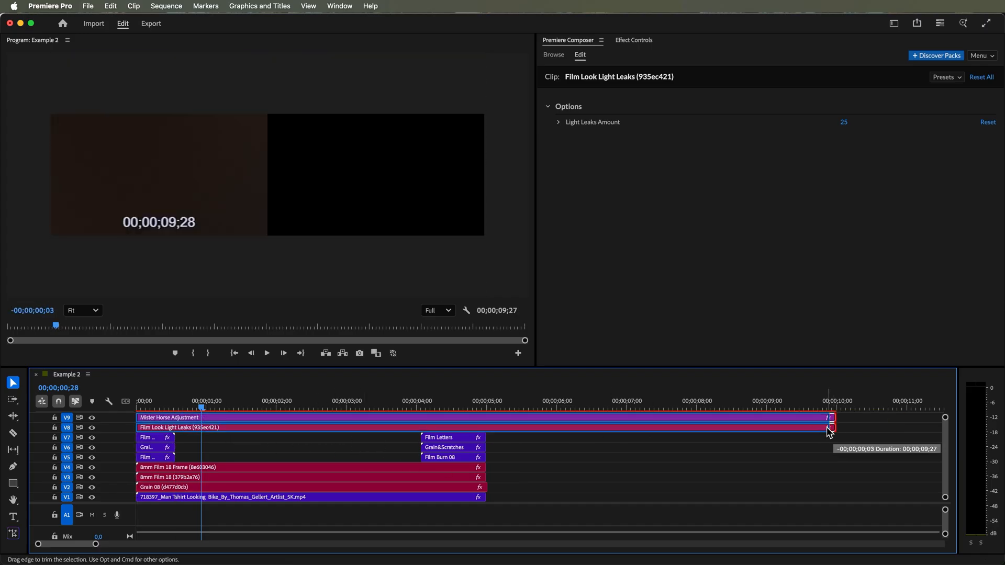
drag(486, 448, 481, 448)
key(space)
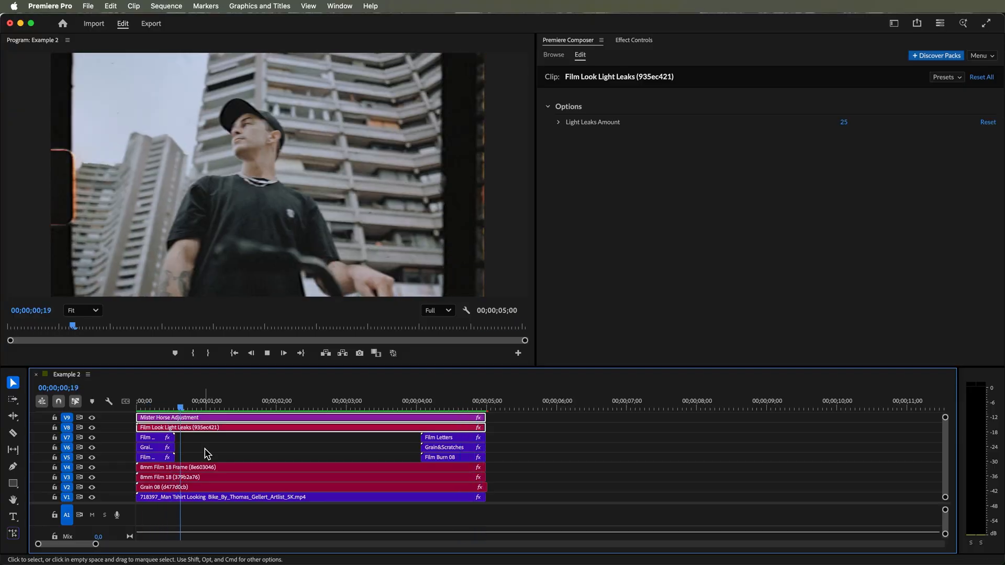
key(space)
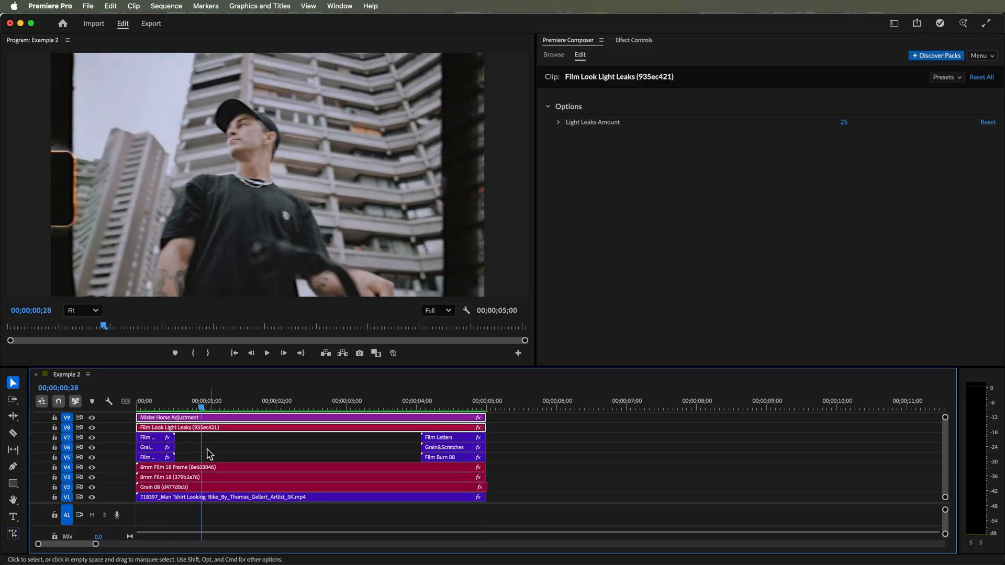
- Apply the Posterize Time effect to the footage clip on V1 and set its frame rate to 15
click(207, 497)
drag(417, 555, 595, 161)
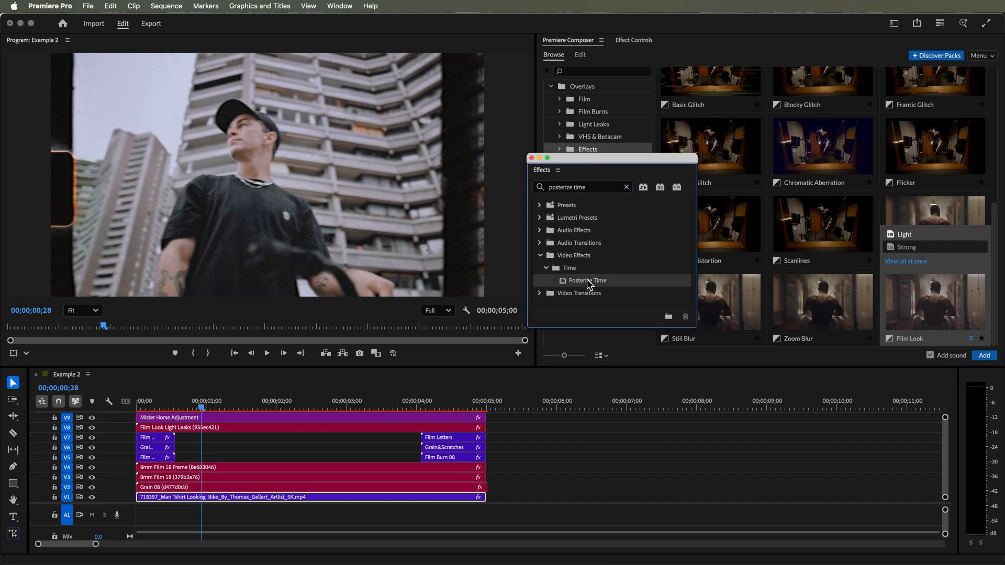
drag(570, 175, 516, 562)
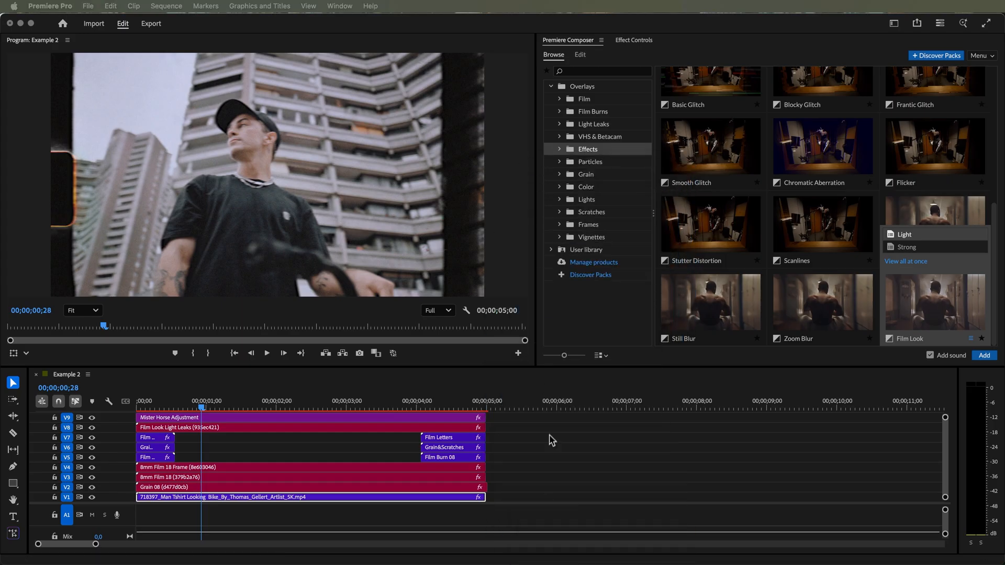
click(634, 40)
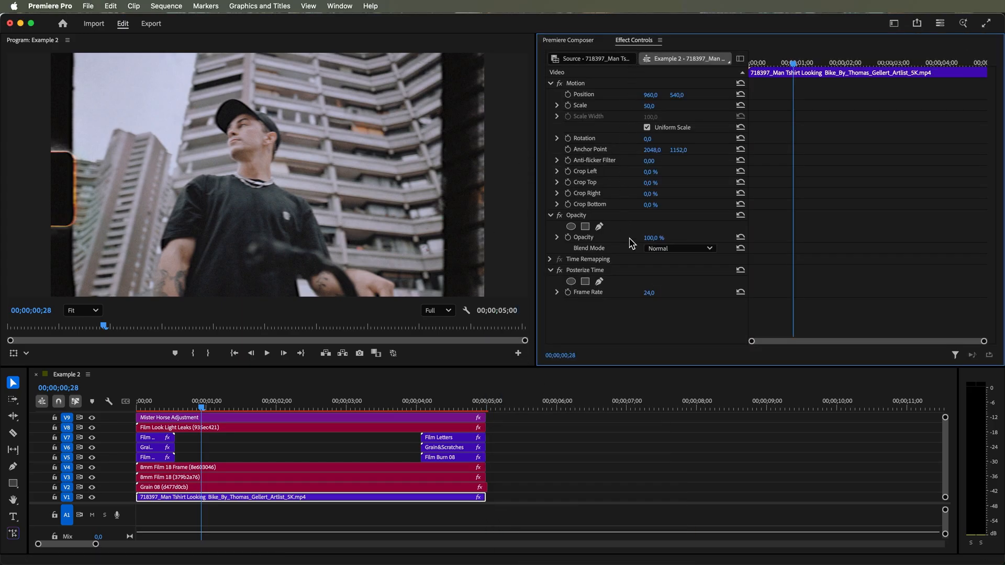
drag(652, 298, 648, 299)
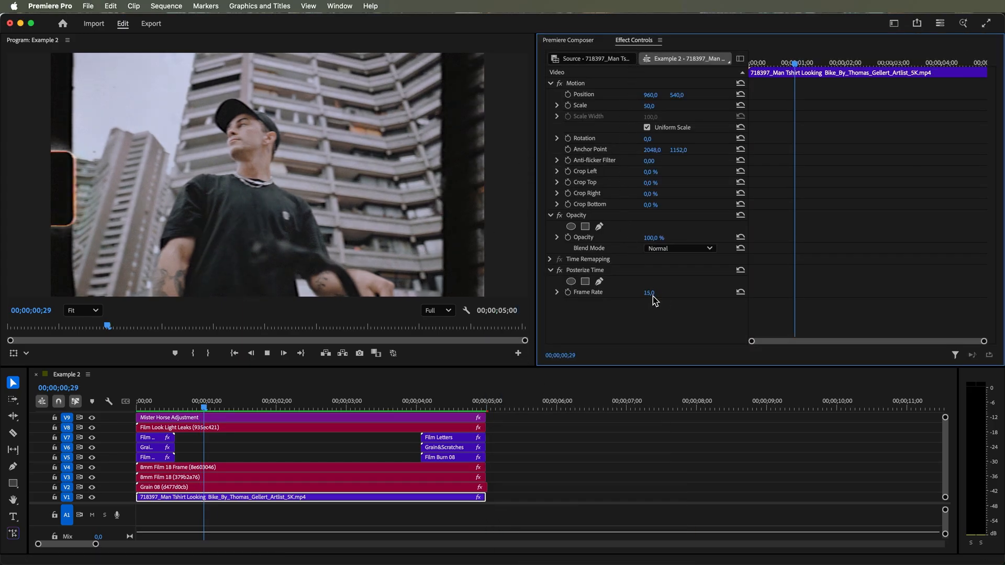
key(space)
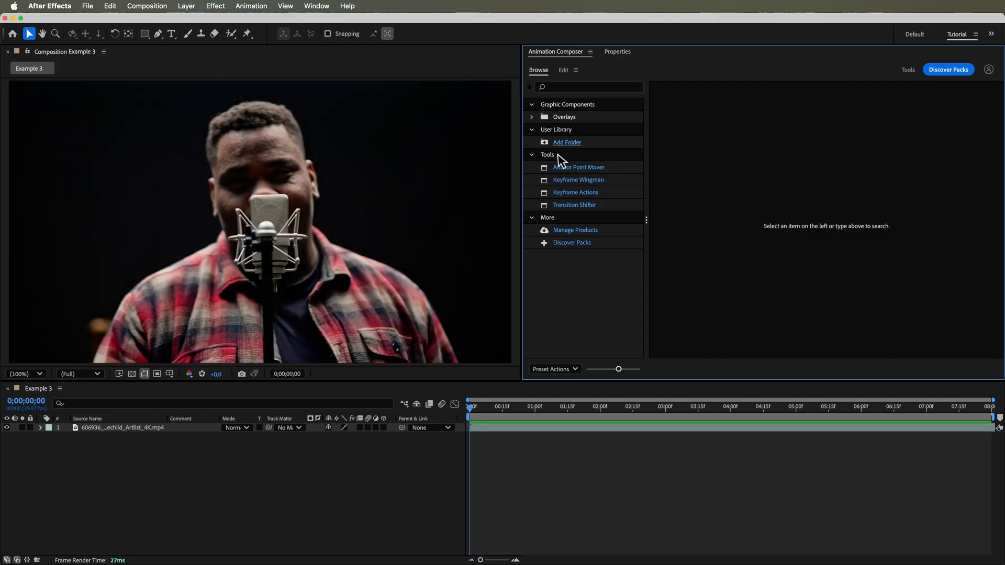
- Add the Text variant of the VHS overlay from VHS & Betacam above the Example 3 footage and set its duration to 00:00:08;00
click(531, 117)
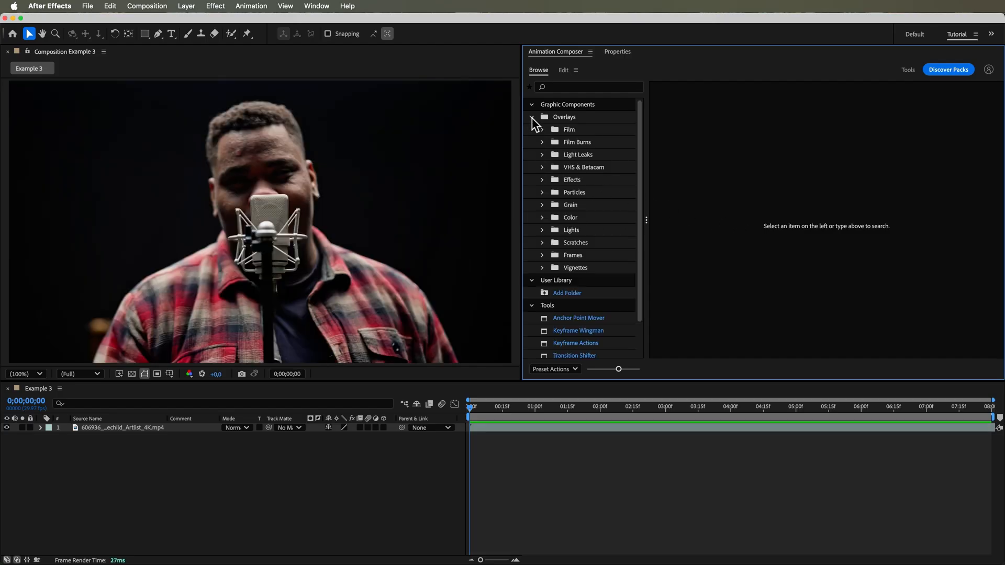
click(608, 169)
drag(1001, 155, 992, 335)
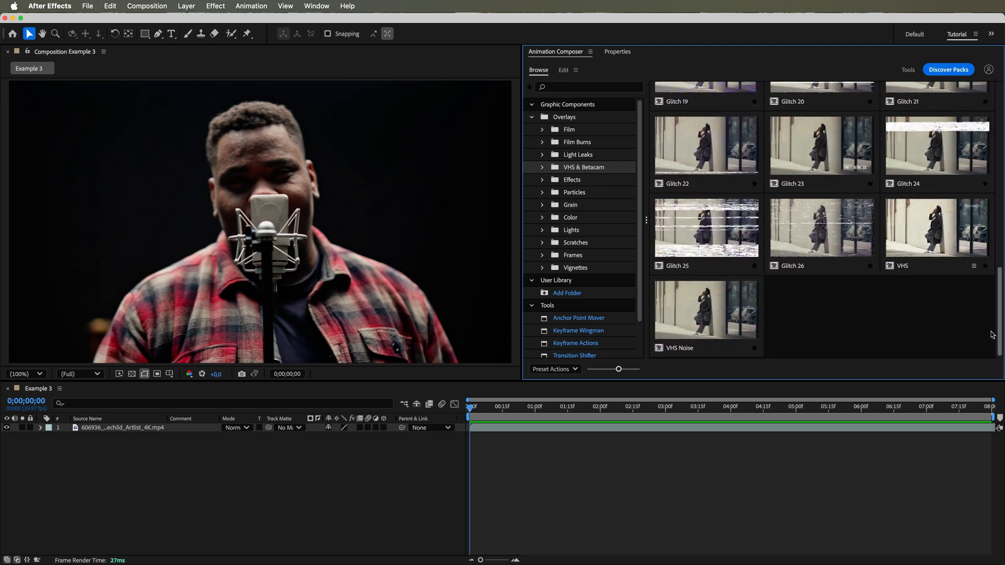
click(936, 238)
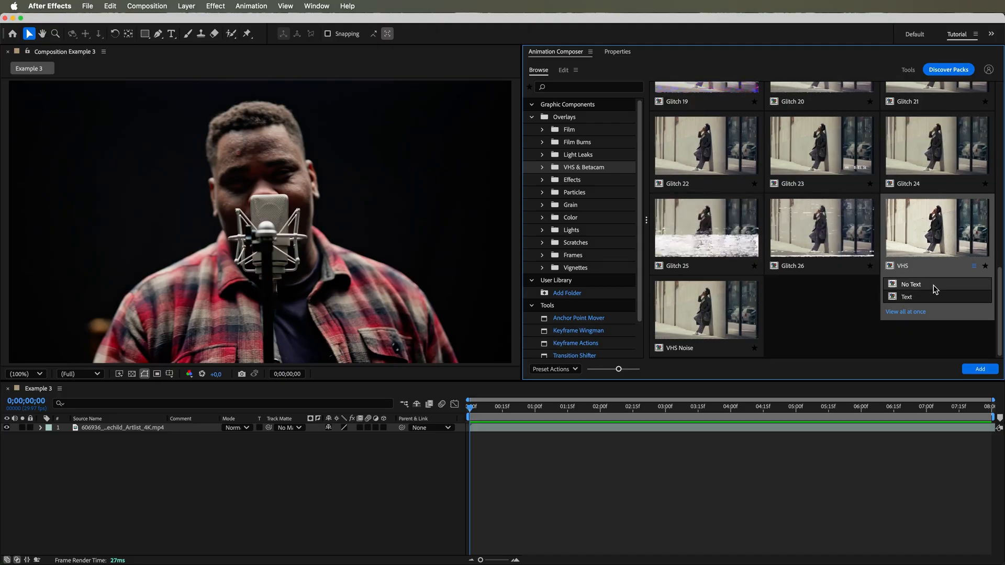
click(980, 370)
key(space)
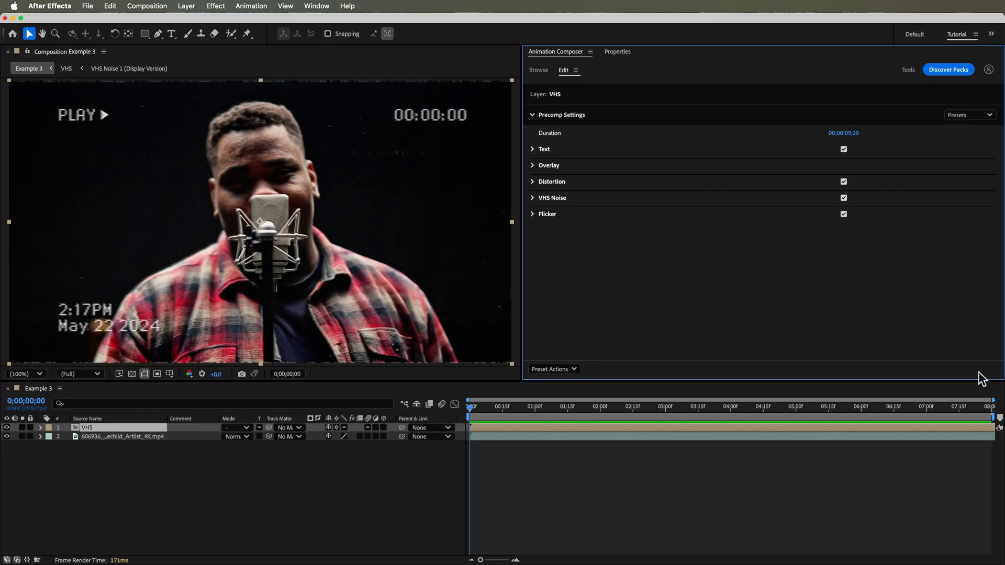
drag(847, 137, 815, 142)
- Try Color Wash 53, Artifacting 28, Noise 21 and Sharpness 35 in the VHS layer's Overlay settings, and reset them
click(542, 166)
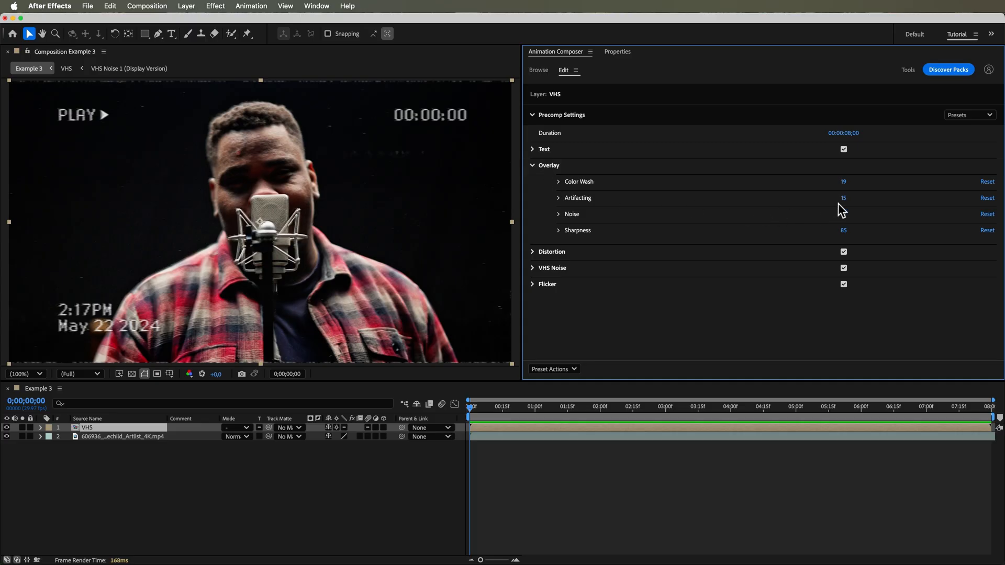
drag(842, 201, 849, 218)
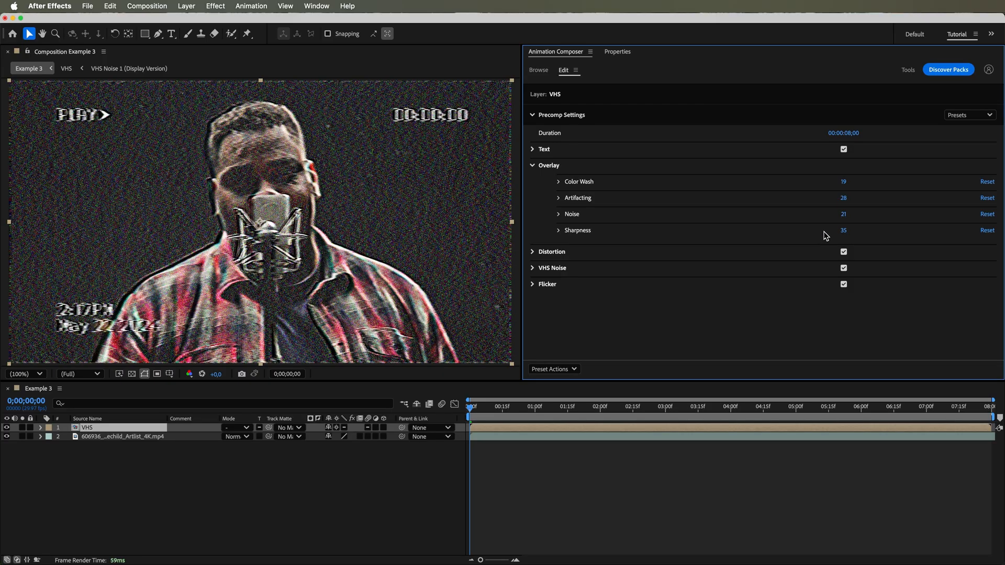
drag(849, 189, 867, 188)
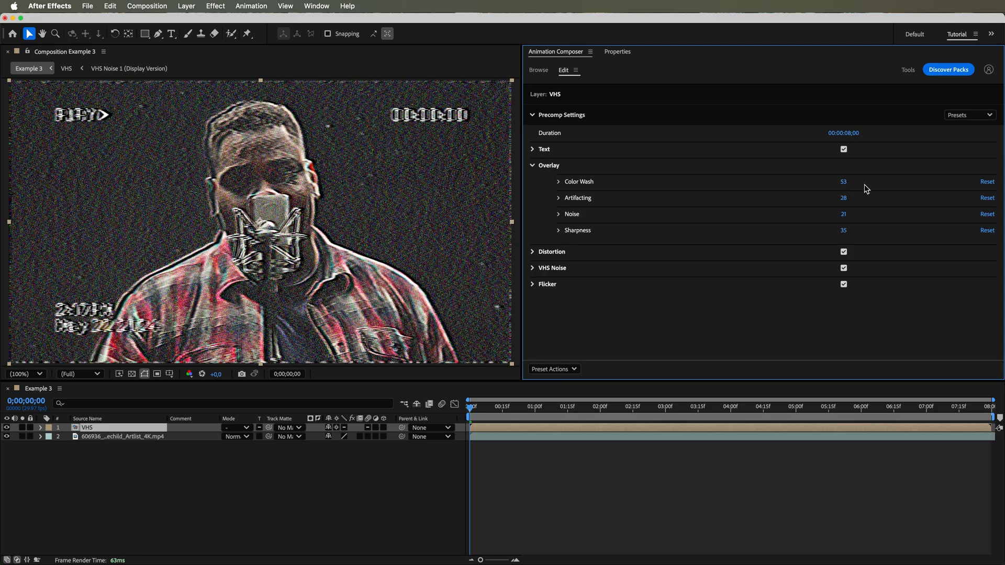
click(987, 183)
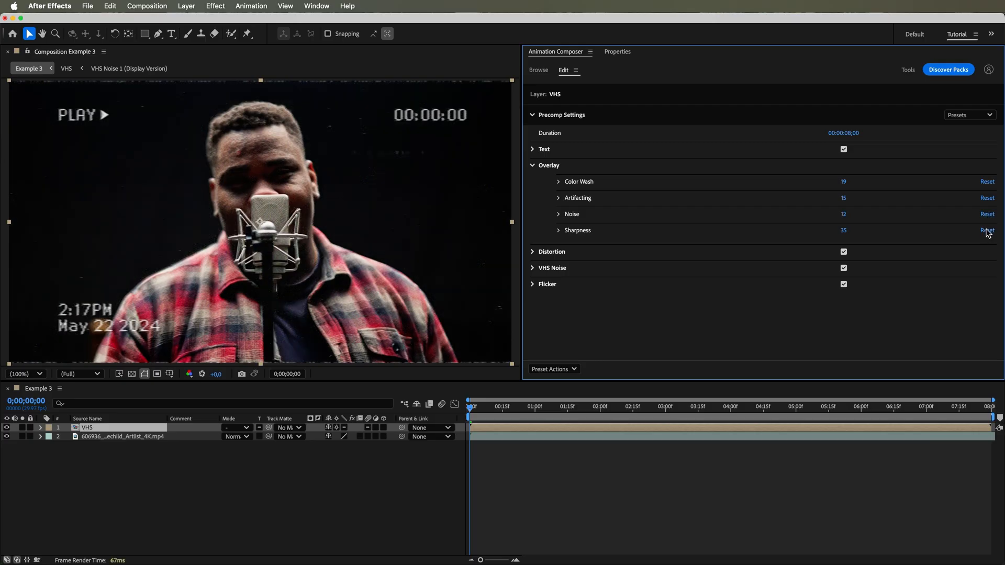
click(549, 166)
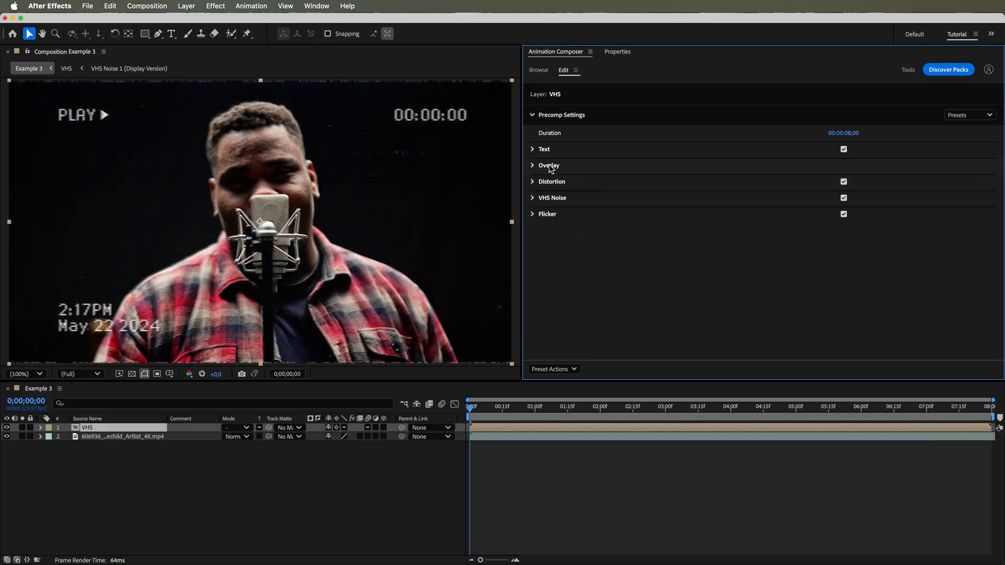
- Change the VHS layer's date text to June 23 2025
click(545, 150)
click(613, 183)
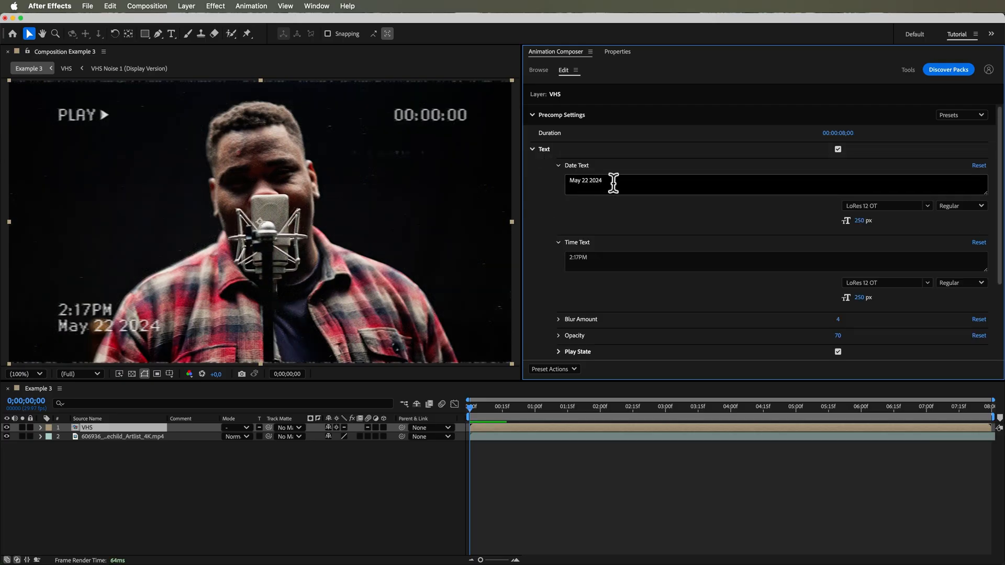
drag(617, 184, 581, 180)
text(June 23 2025)
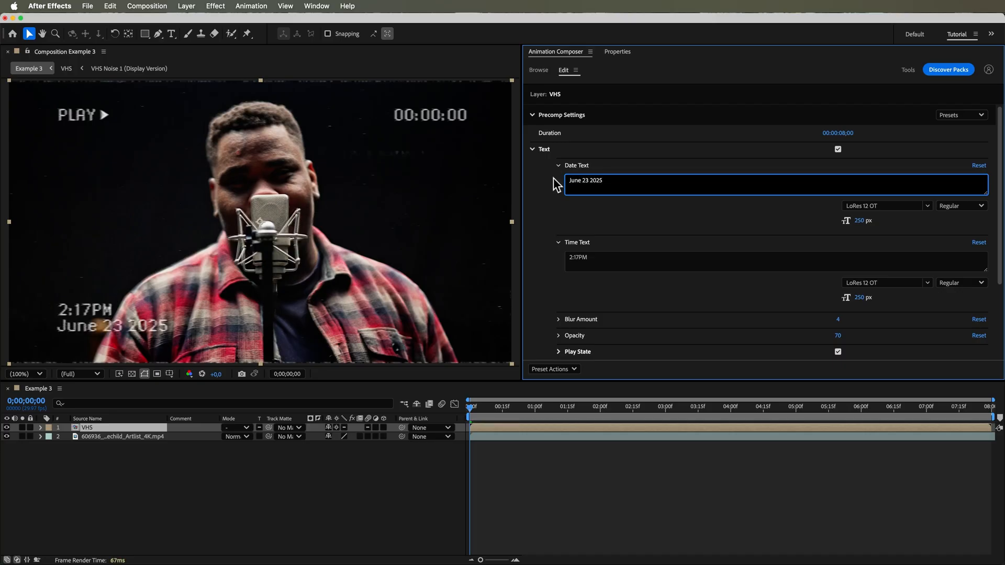
click(555, 184)
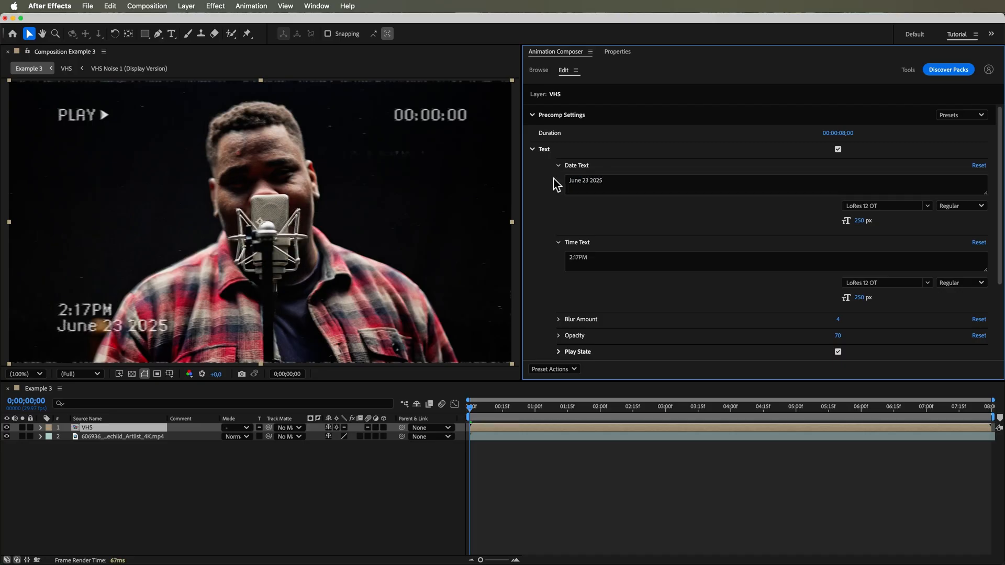
- Change the VHS layer's time text to 8:25AM
click(607, 260)
drag(606, 260, 566, 260)
text(8:25AM)
click(559, 261)
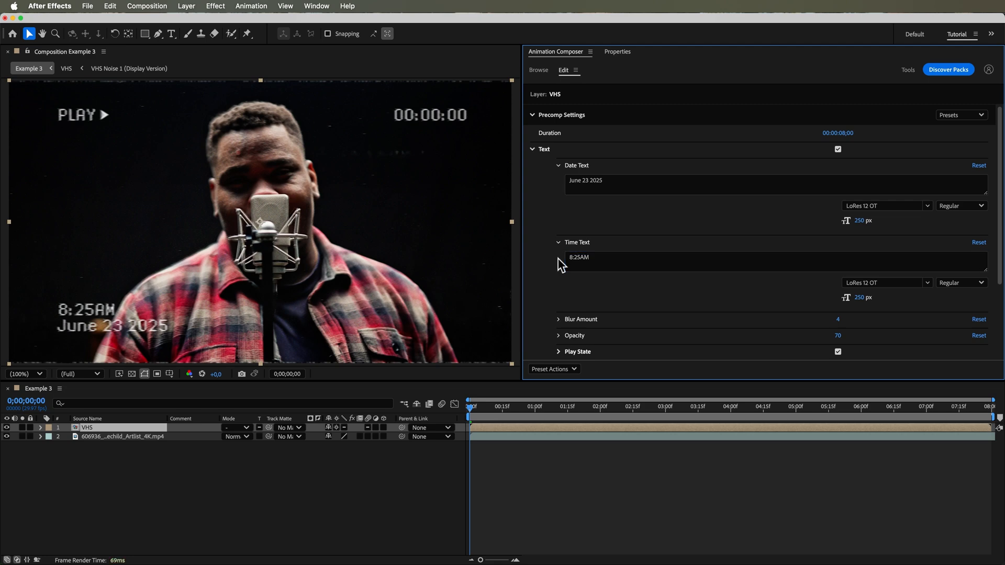
- Try the Rewind style for the VHS layer's Play State, preview it, and restore the Play style
drag(988, 215, 986, 289)
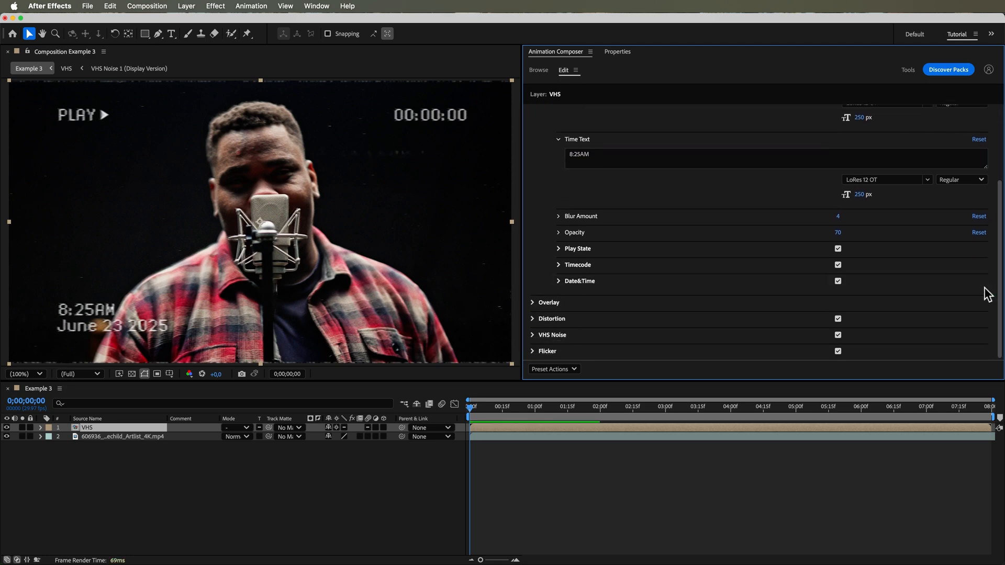
click(588, 250)
click(843, 265)
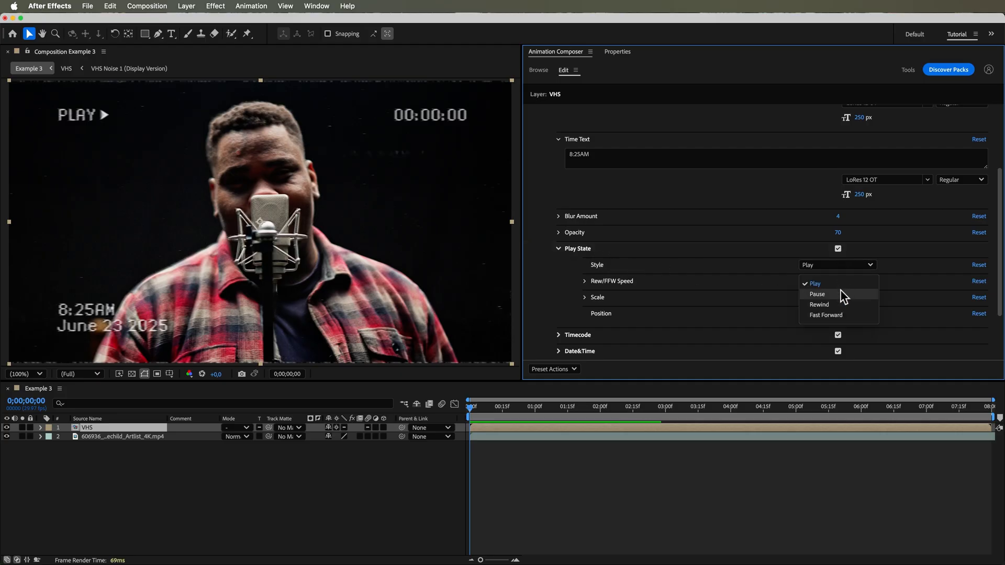
click(844, 306)
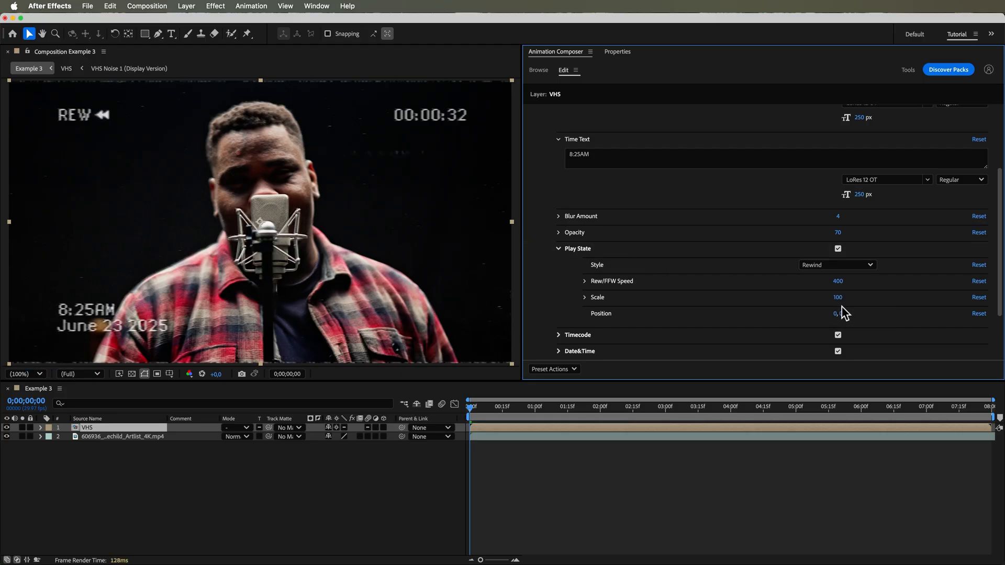
key(space)
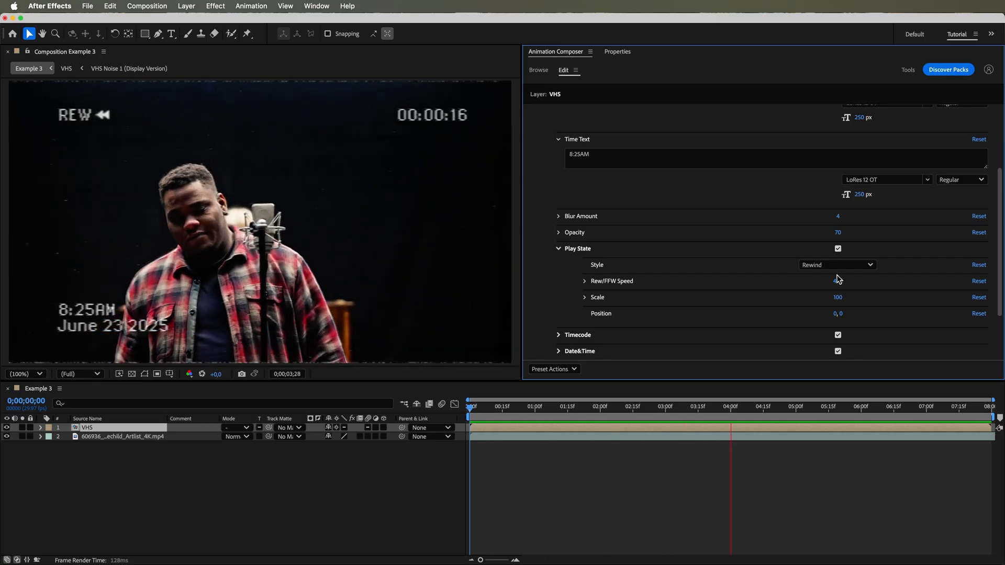
key(space)
click(843, 267)
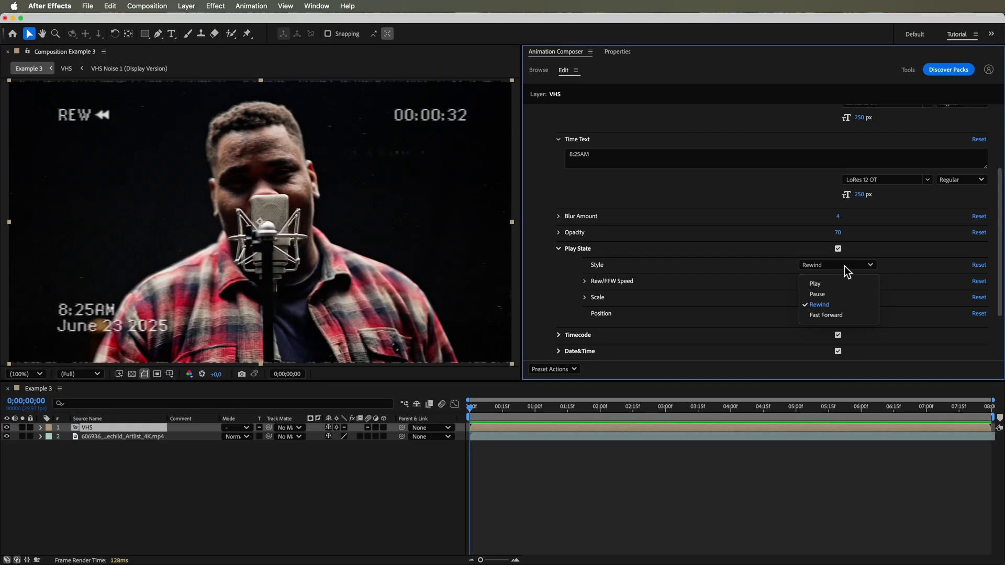
click(838, 283)
key(space)
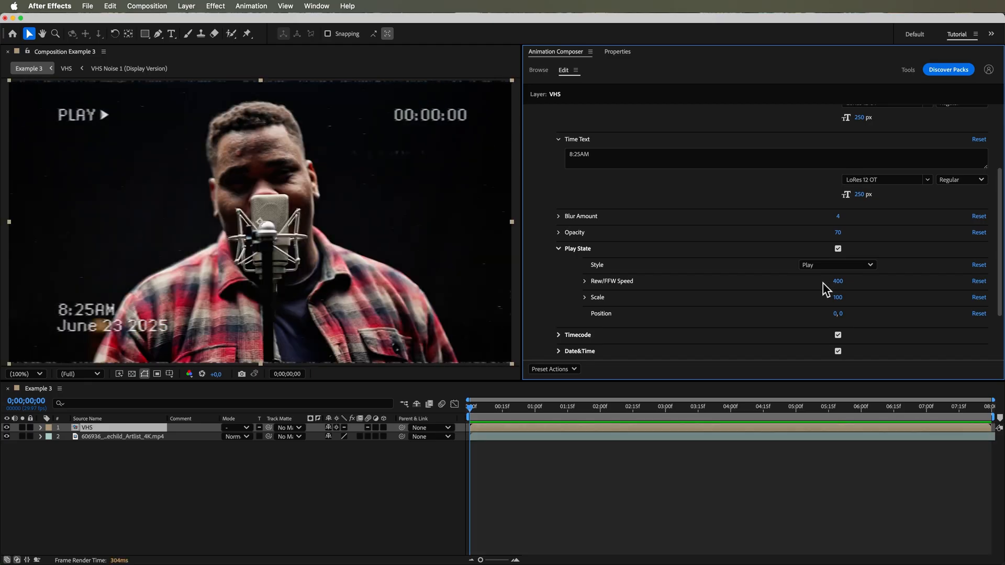
- Add the Glitch 10 overlay from VHS & Betacam above the VHS layer and preview the composition
click(537, 71)
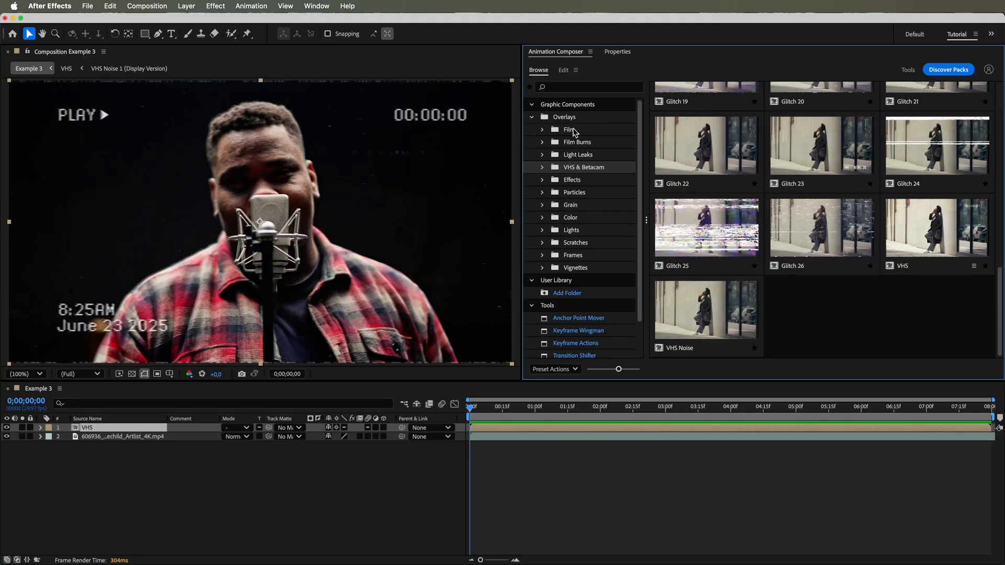
drag(1001, 306, 996, 171)
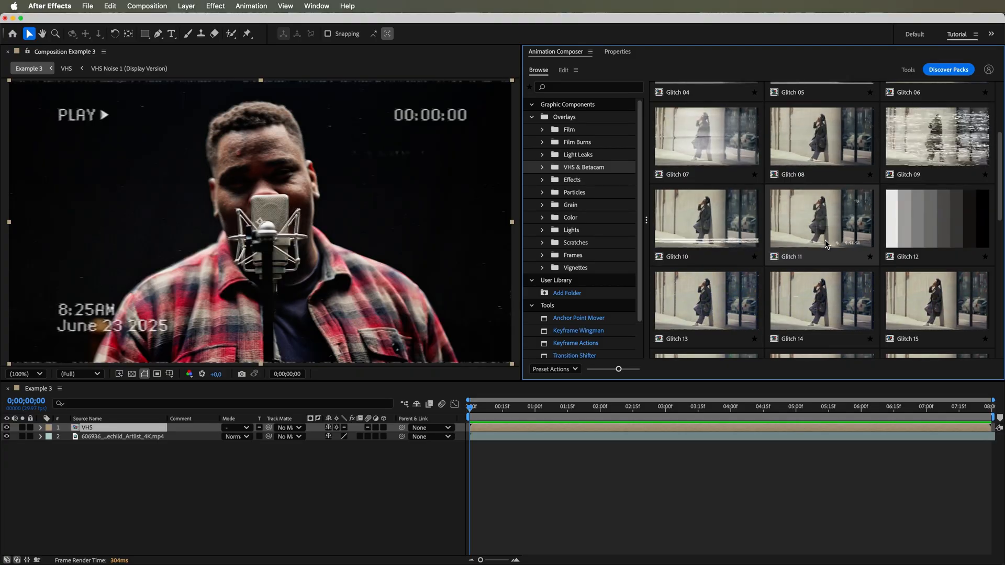
click(701, 228)
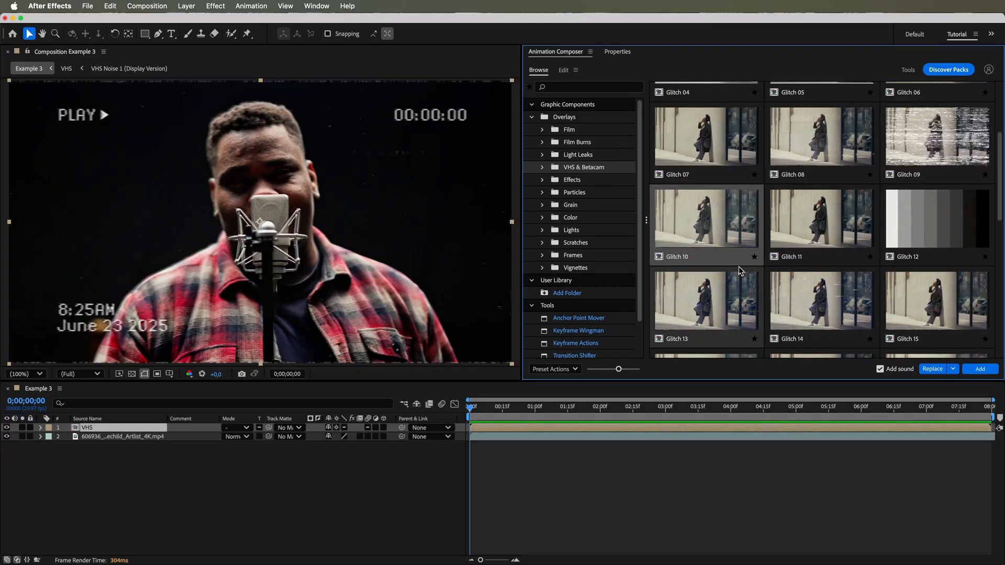
click(979, 369)
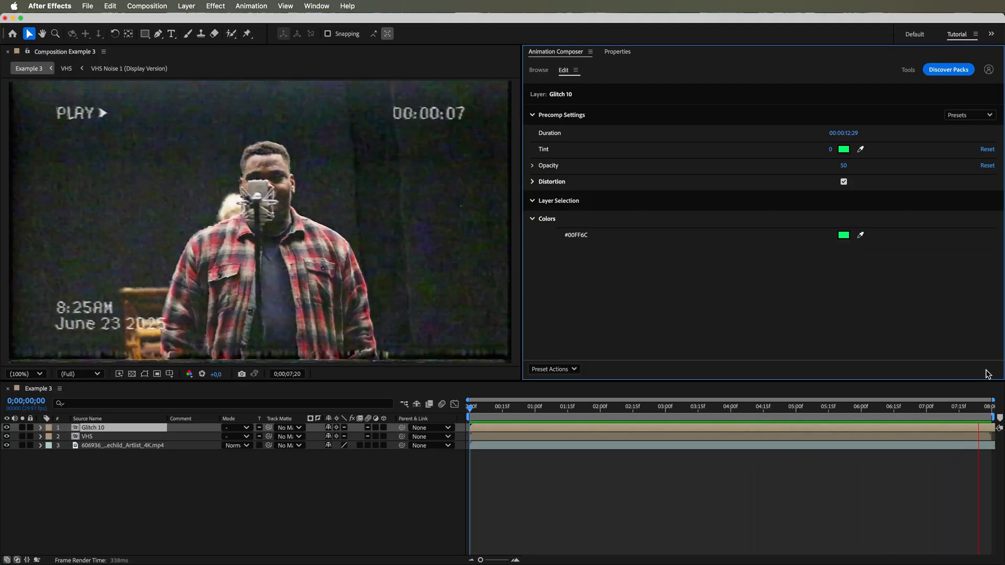
key(space)
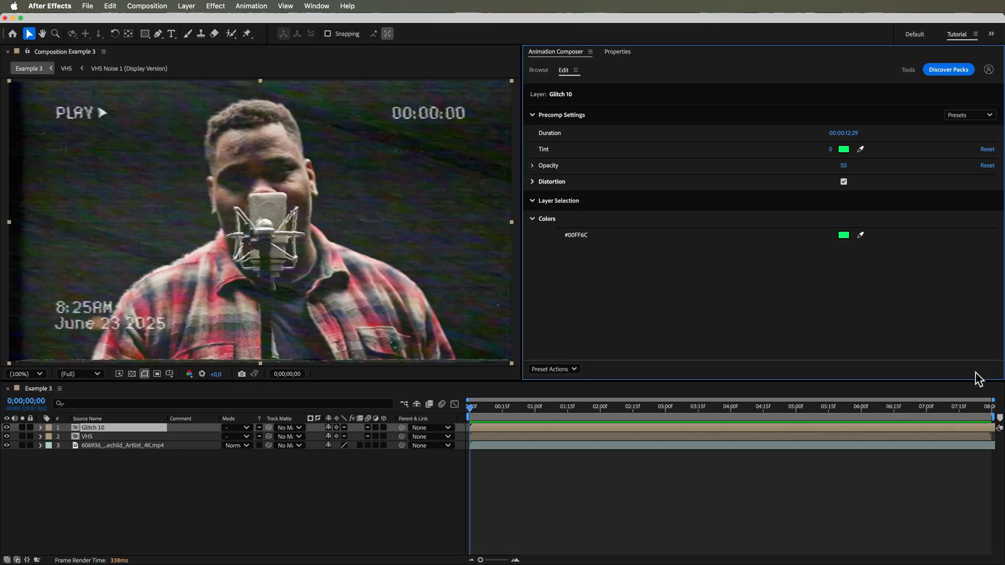
- Try horizontal and vertical Distortion values of 200 on the Glitch 10 layer, preview them, and reset both
click(547, 183)
drag(843, 199, 898, 216)
key(space)
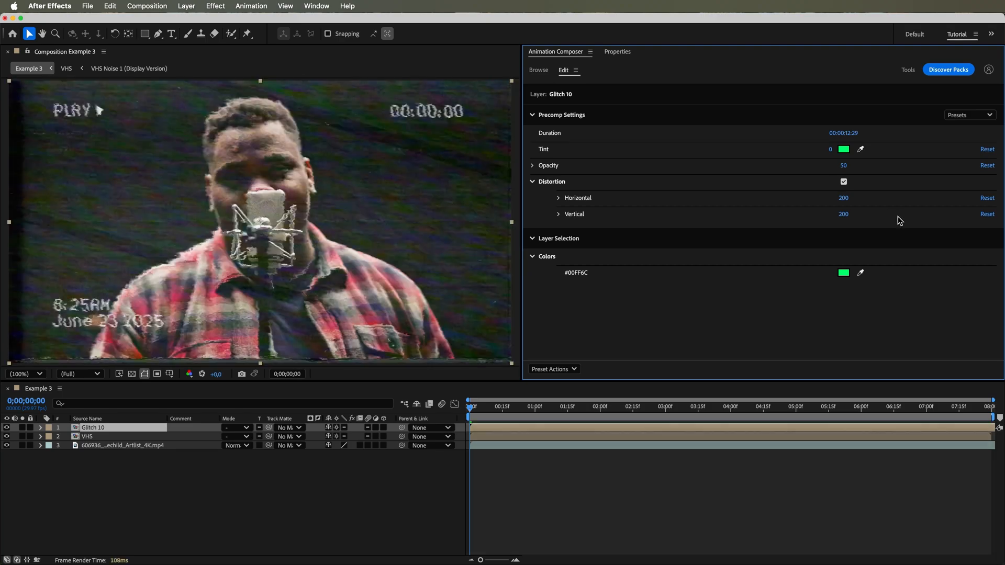
click(988, 214)
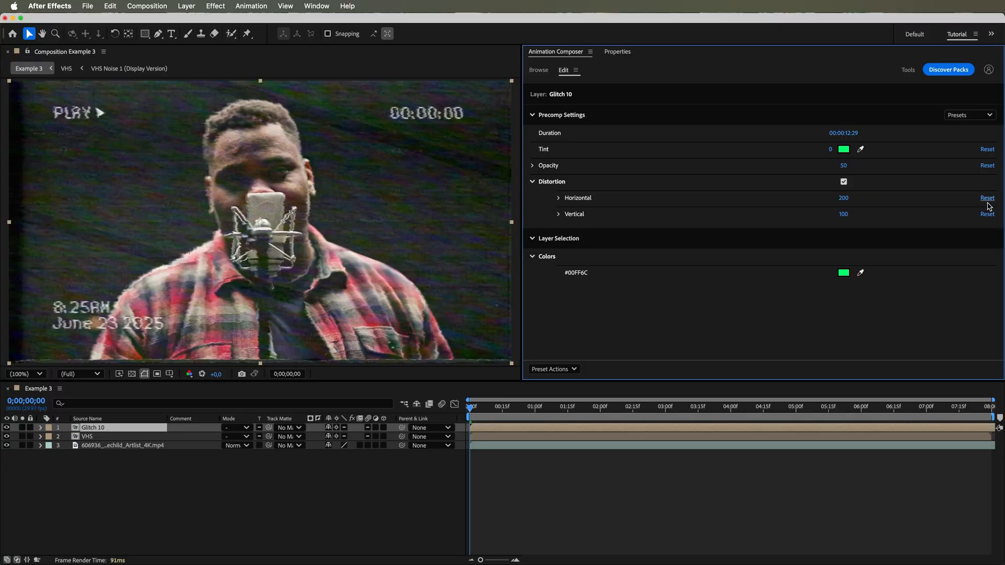
click(988, 203)
- Lower the Glitch 10 layer's opacity to 38 and preview the composition
drag(847, 171, 842, 170)
drag(840, 170, 839, 170)
key(space)
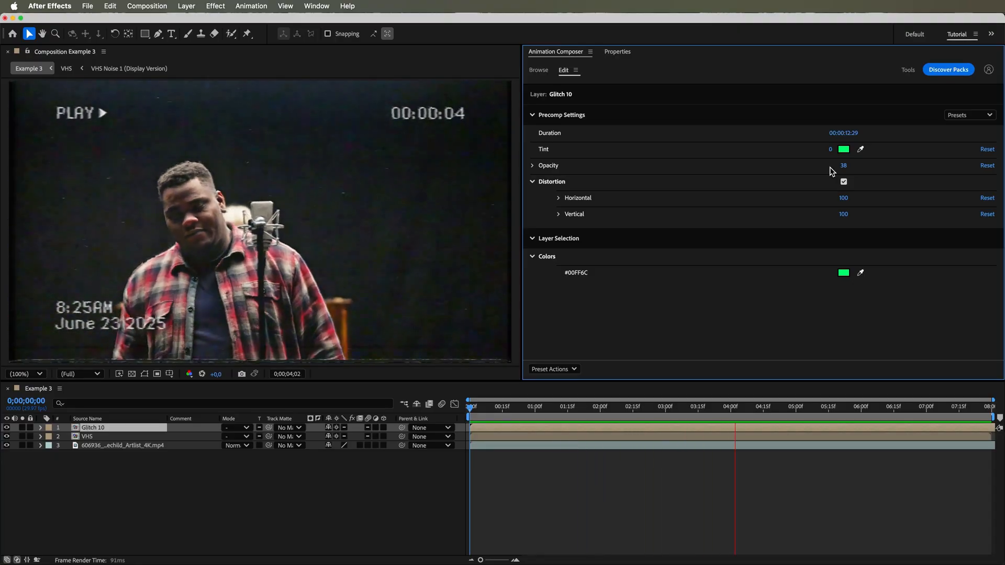
key(space)
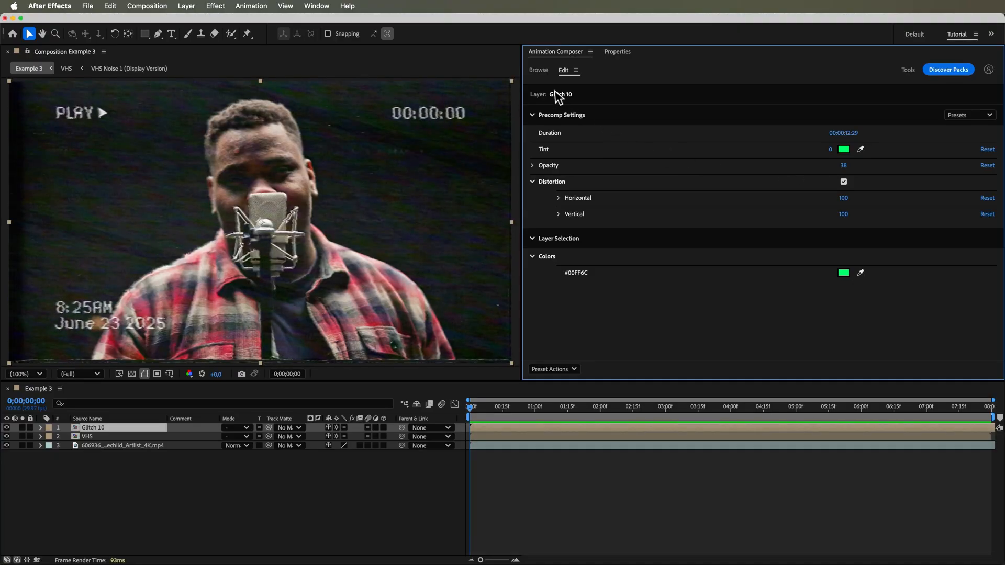
- Add the CRT effect from the Effects overlays above the Glitch 10 layer
click(539, 72)
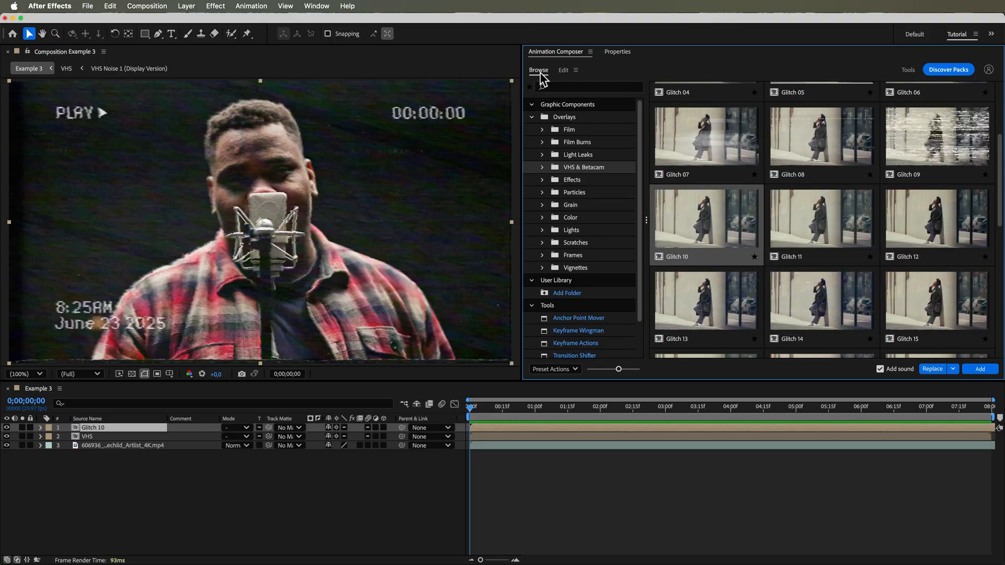
click(572, 177)
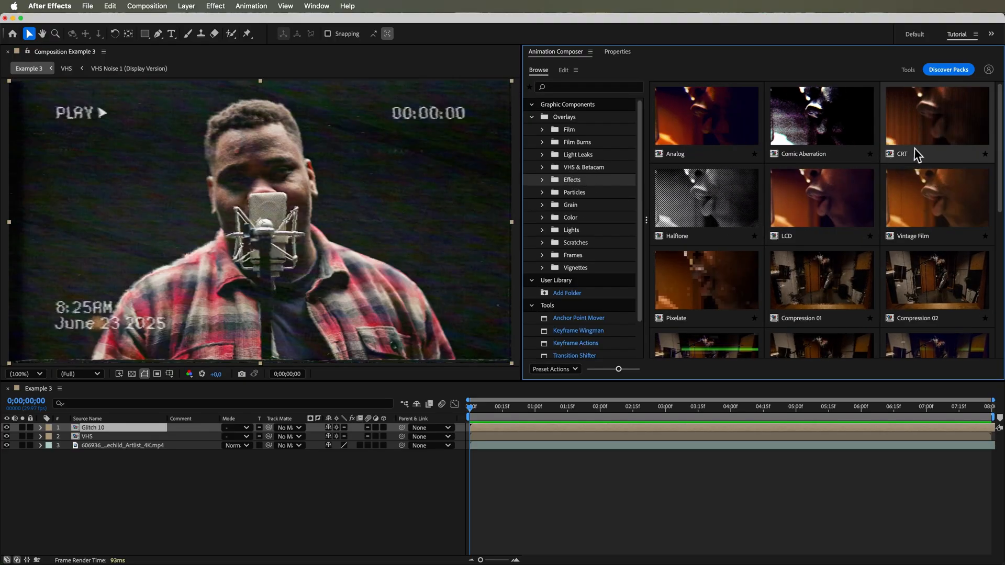
click(933, 133)
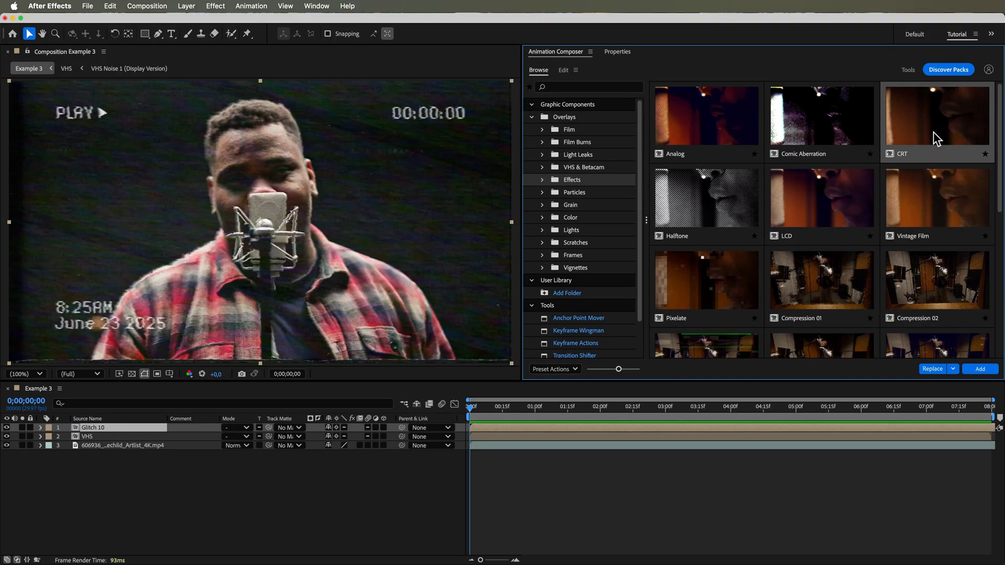
click(986, 369)
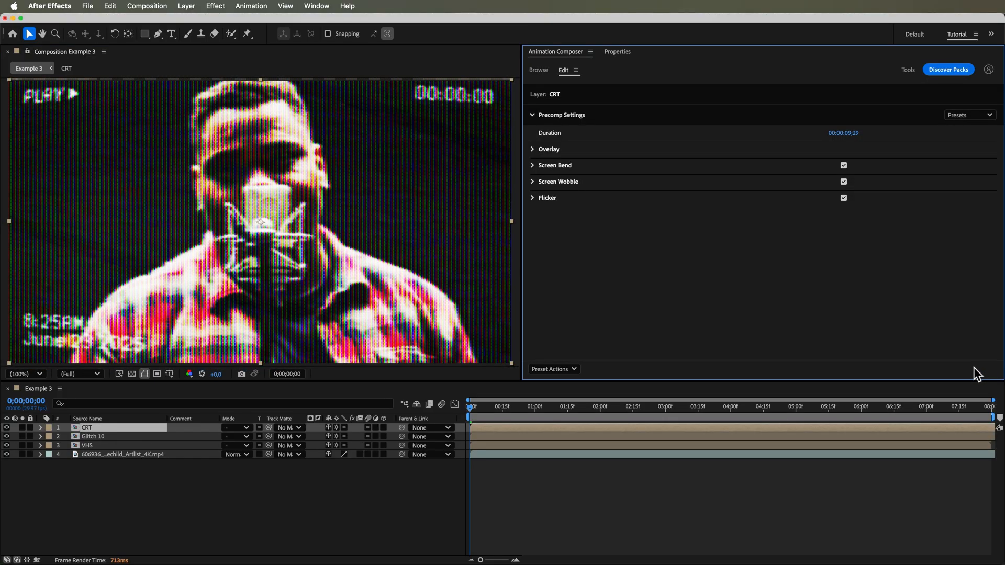
- Set the CRT layer's CRT Size to 28 and Scale Correction to 17, disable Screen Bend, and preview the look
click(575, 152)
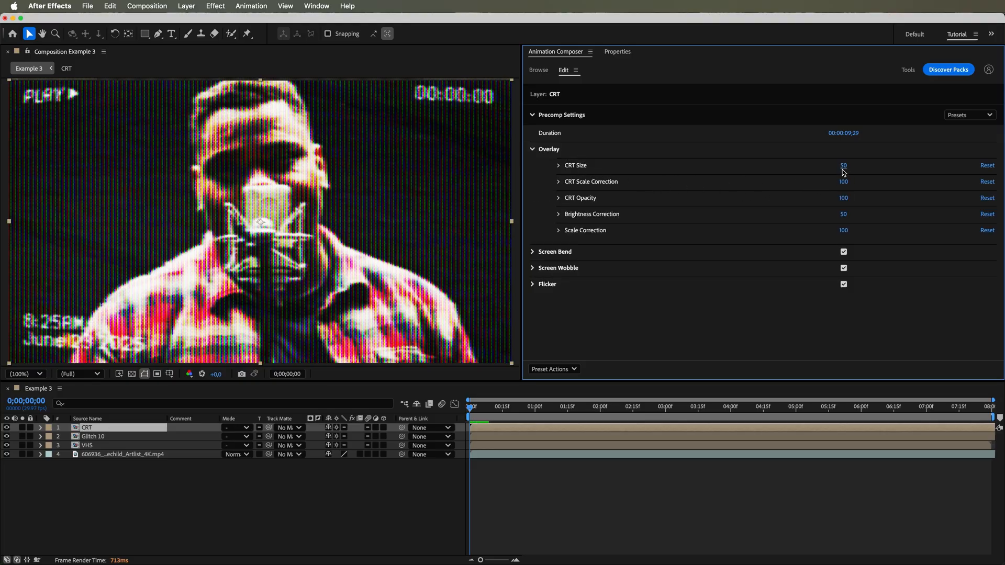
drag(842, 170, 830, 172)
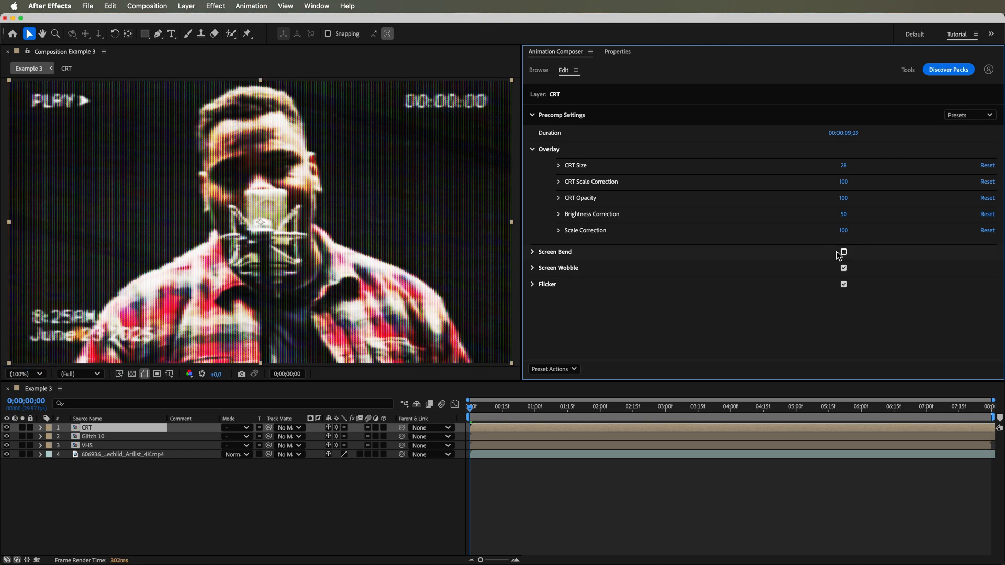
drag(845, 235, 810, 238)
drag(811, 237, 801, 237)
key(space)
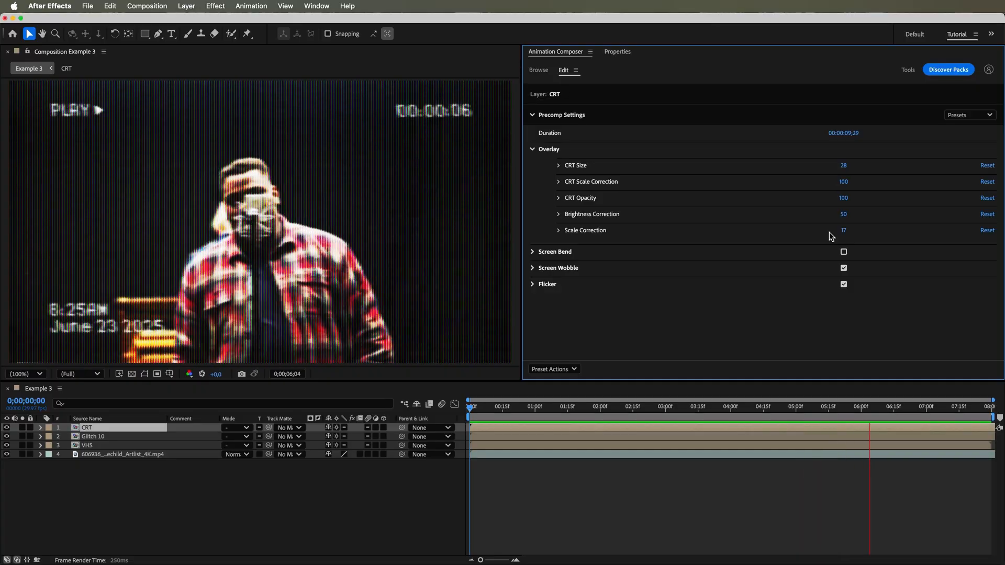
- Try a Screen Wobble height of 49 on the CRT layer, preview it, and reset the height
key(space)
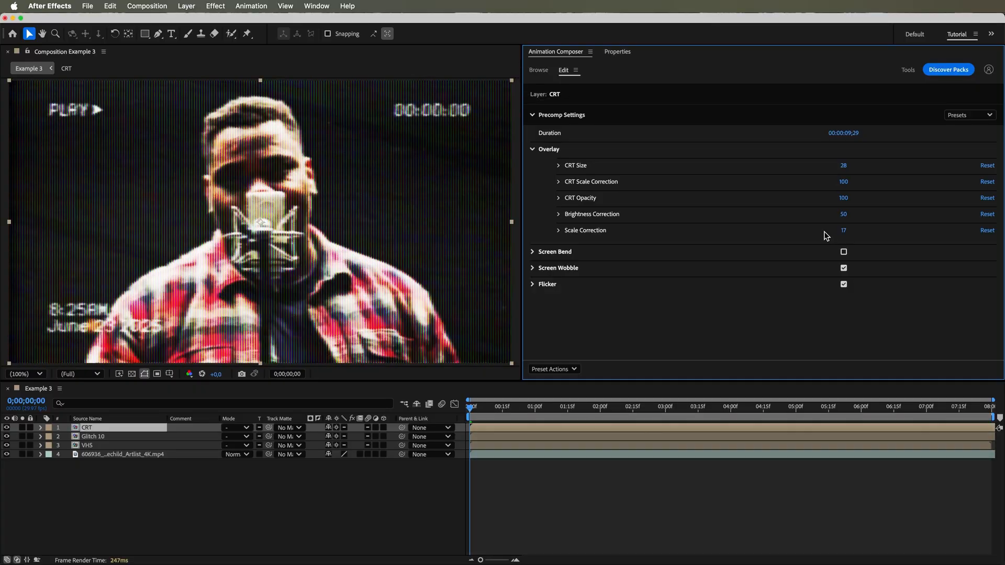
click(648, 274)
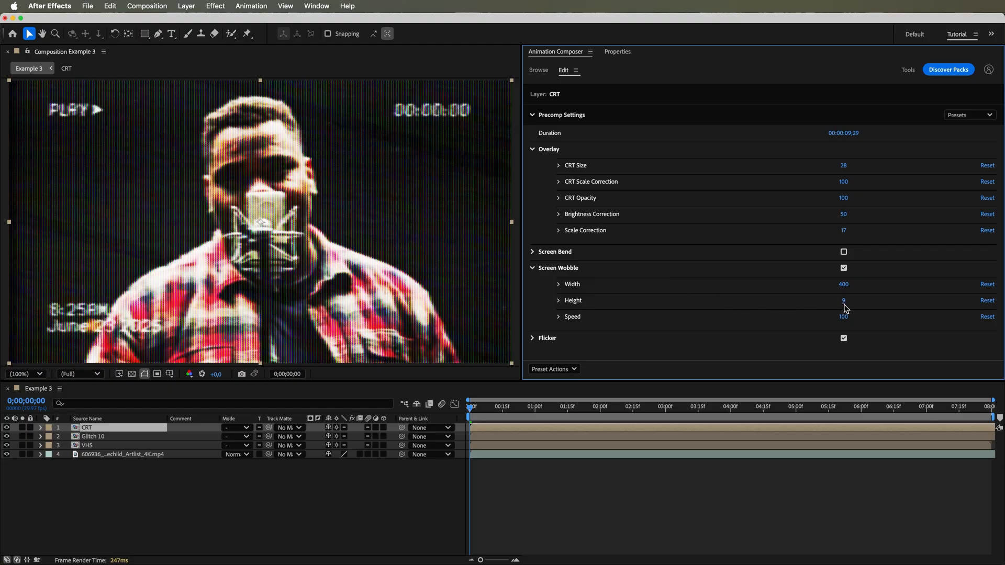
drag(843, 301, 870, 306)
key(space)
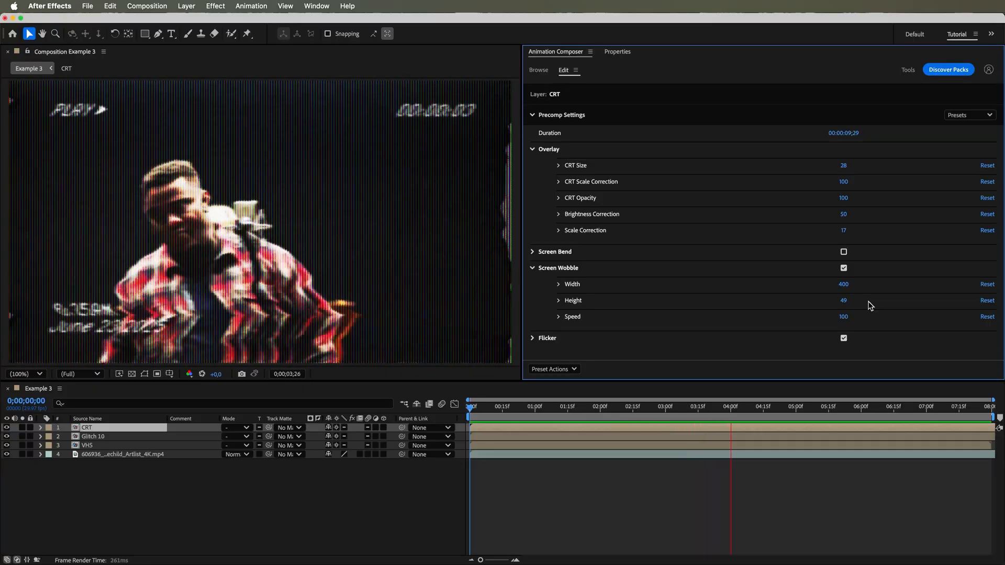
key(space)
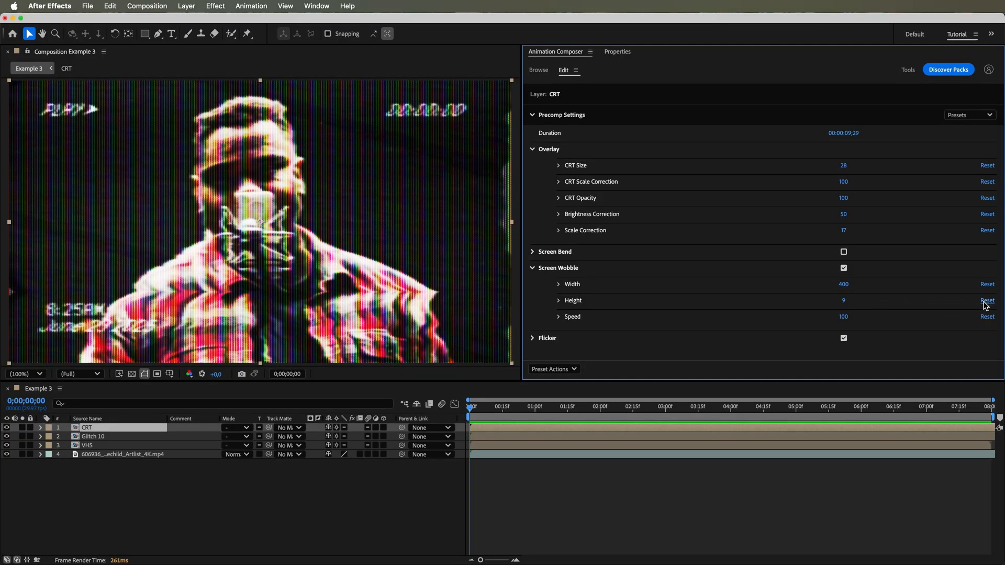
- Disable Flicker in the settings of both the CRT layer and the VHS layer
click(844, 339)
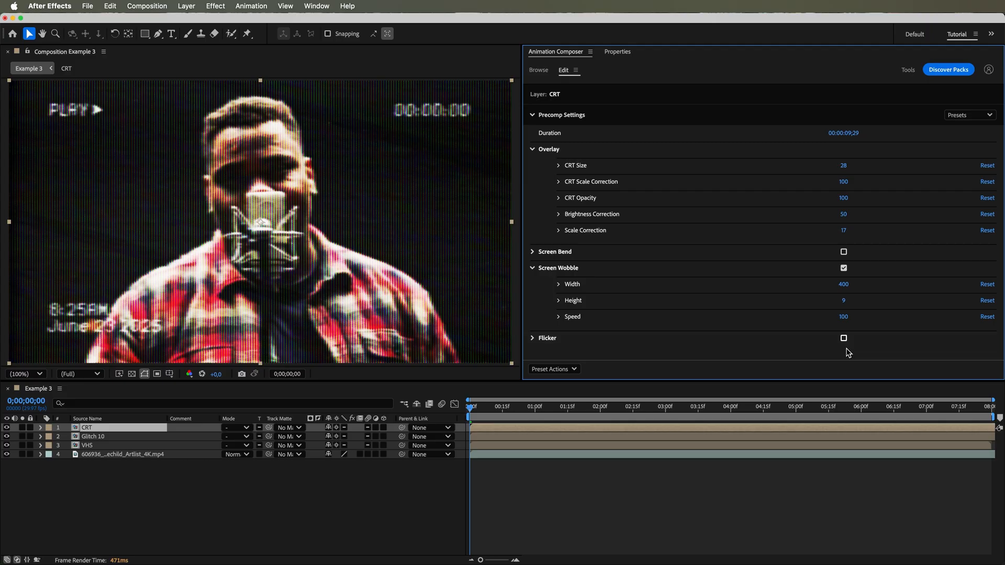
click(103, 449)
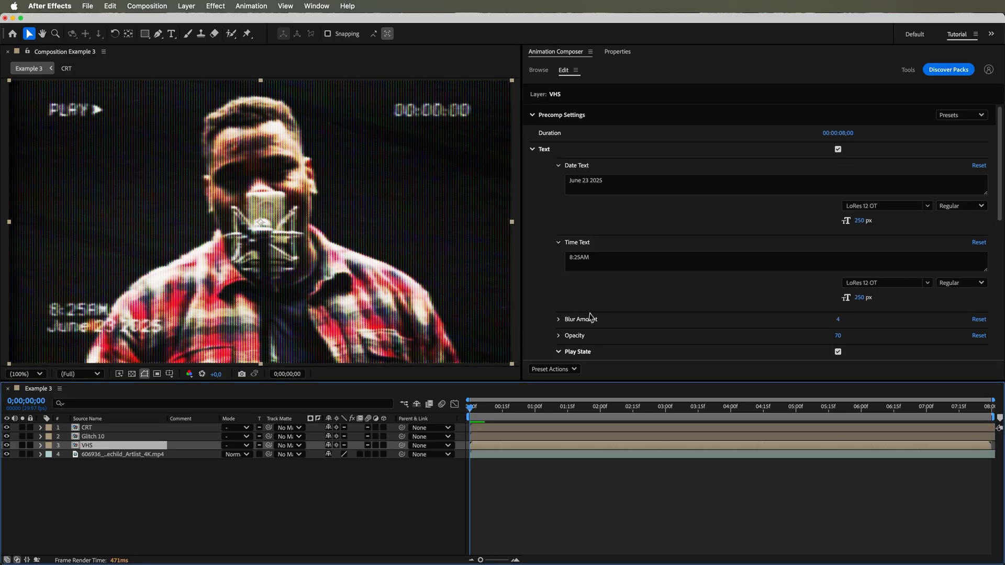
click(604, 151)
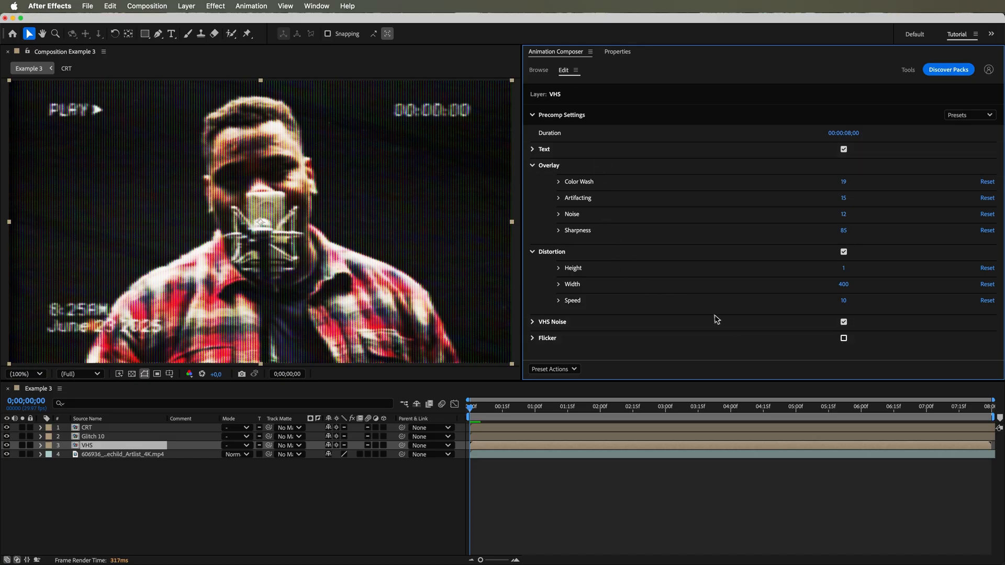
- Add the Flicker effect from the Effects overlays, place it directly beneath the VHS layer, and preview the composition
click(539, 71)
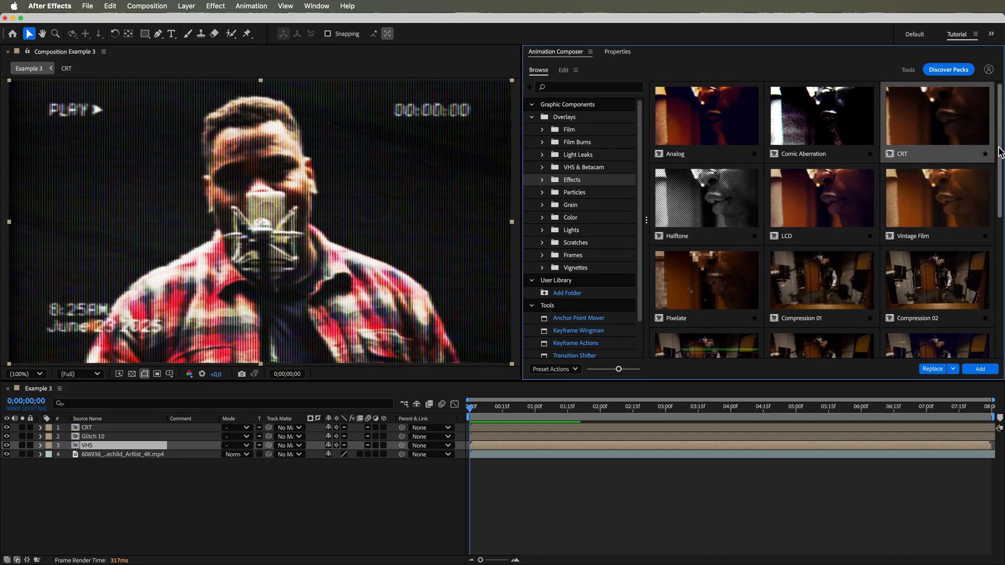
scroll(998, 172, down, 2)
drag(999, 172, 999, 291)
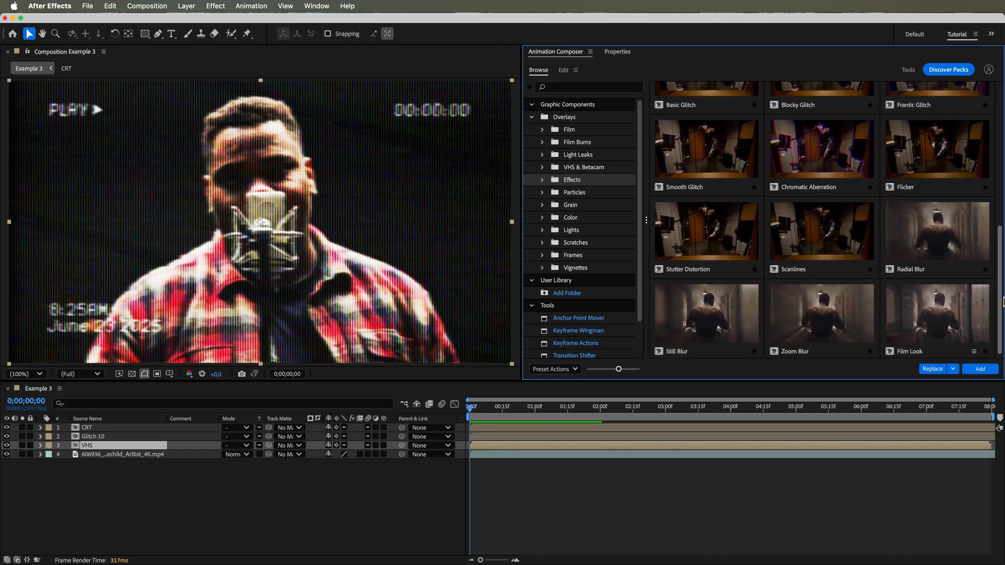
click(938, 161)
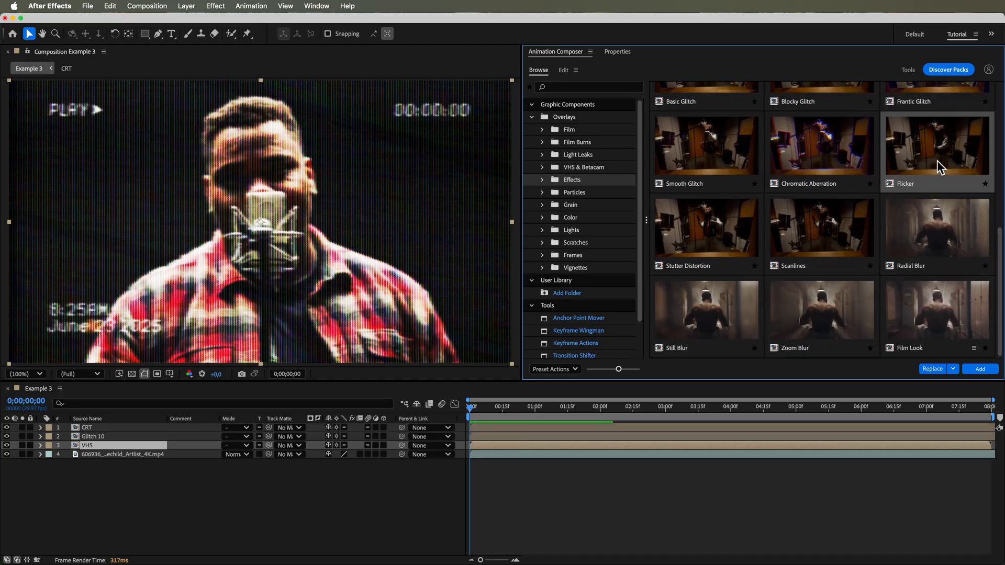
click(980, 370)
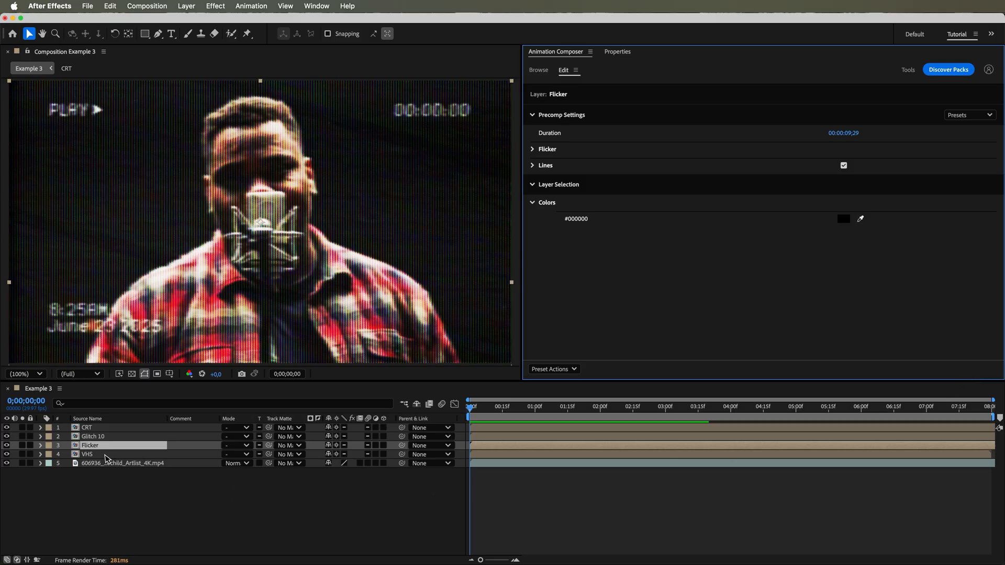
drag(94, 454, 109, 466)
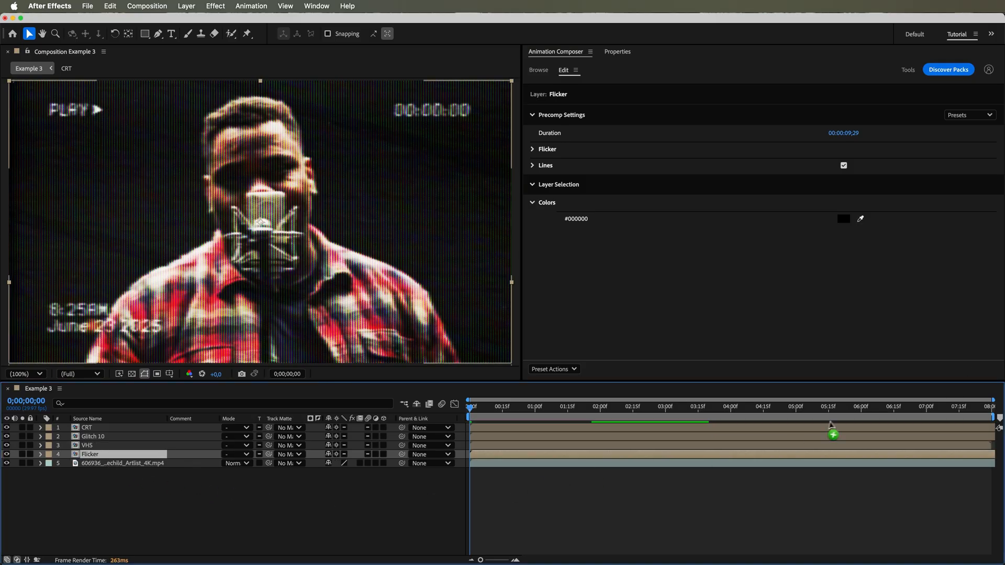
key(space)
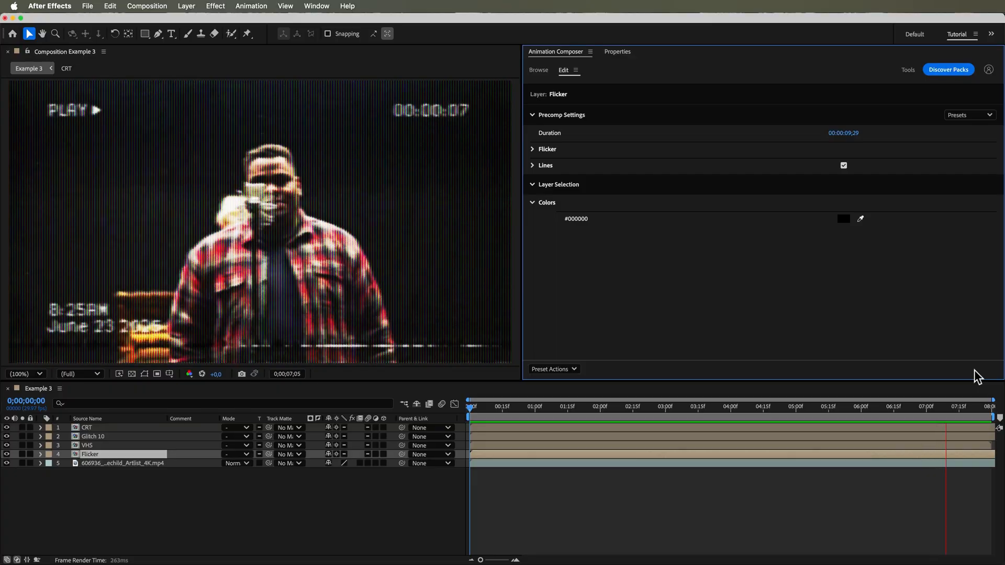
key(space)
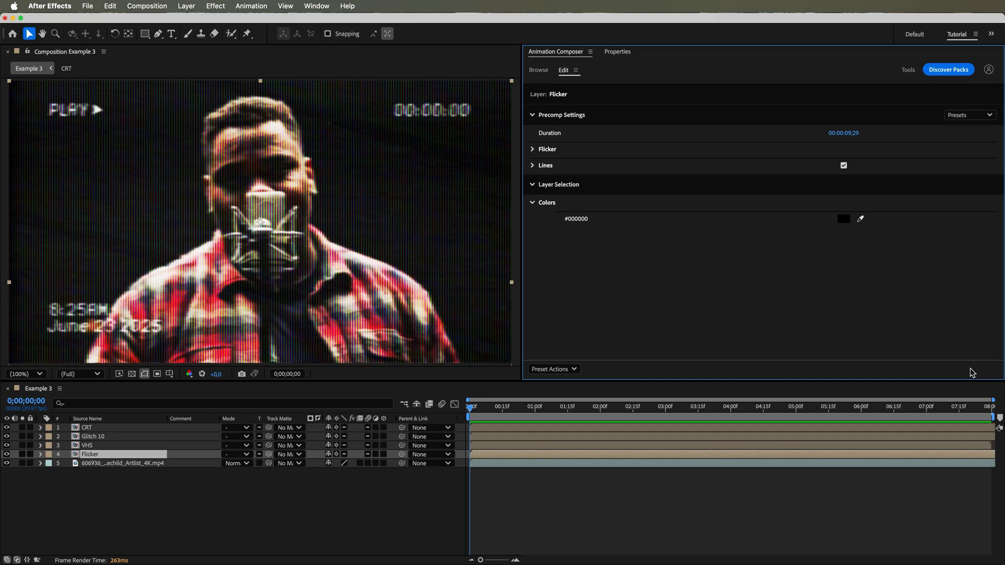
- Add the Top Light overlay from Lights directly beneath the Flicker layer and set its light opacity to 18
click(540, 71)
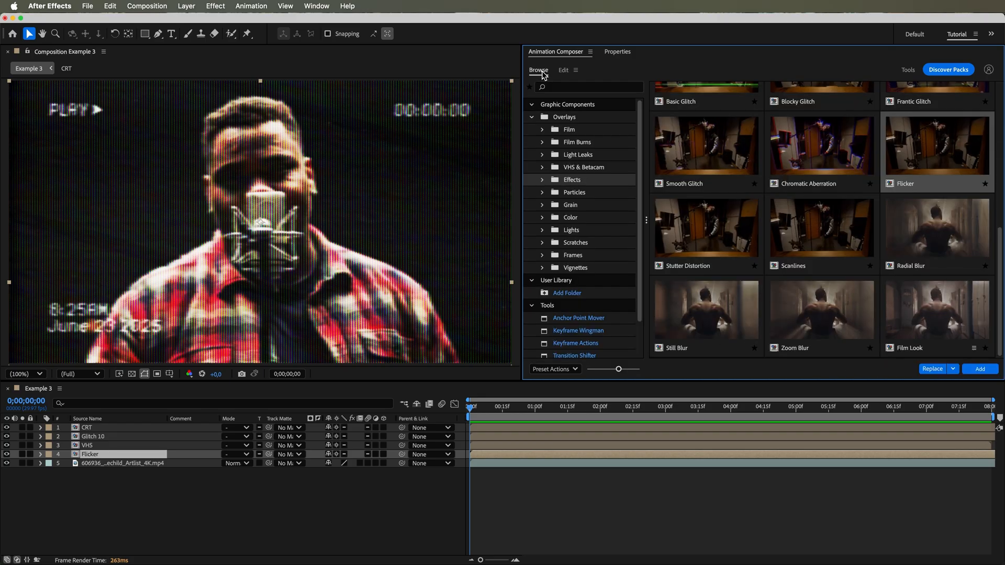
click(580, 231)
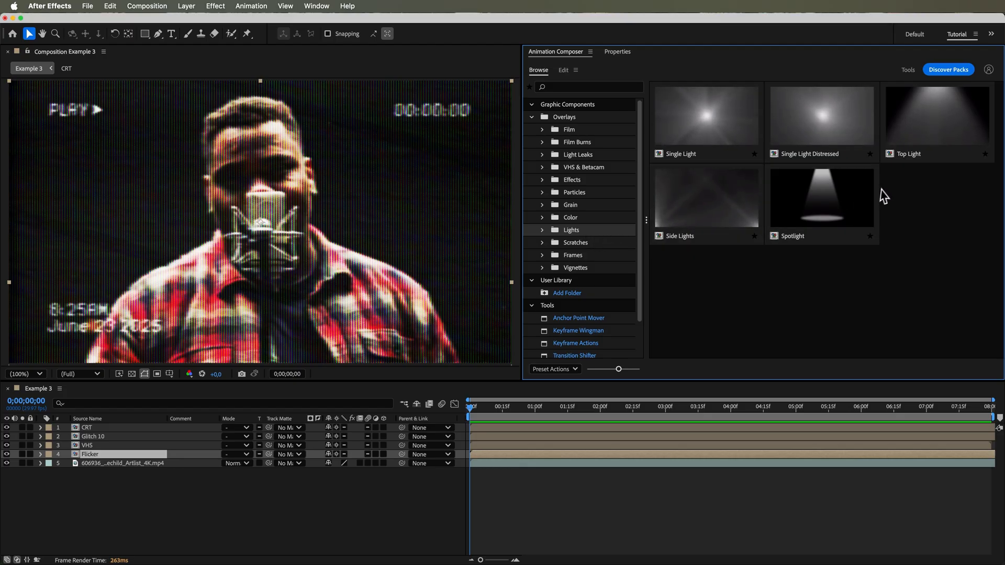
click(928, 131)
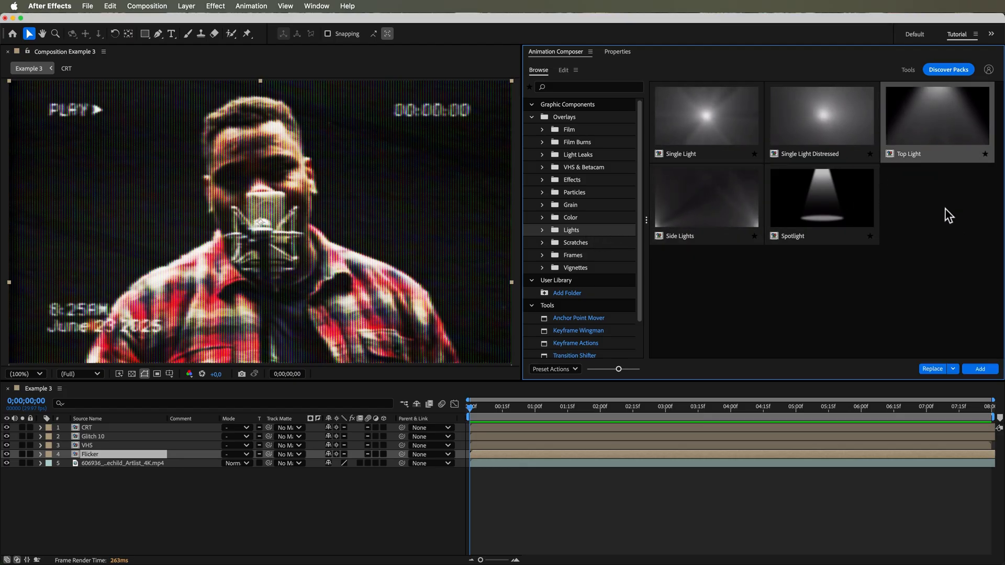
click(980, 369)
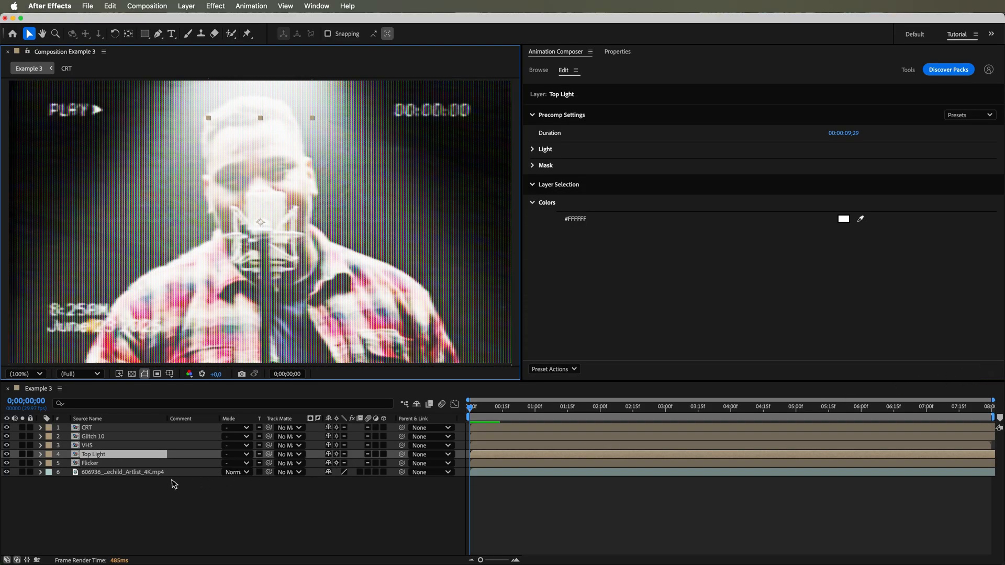
drag(111, 461, 115, 474)
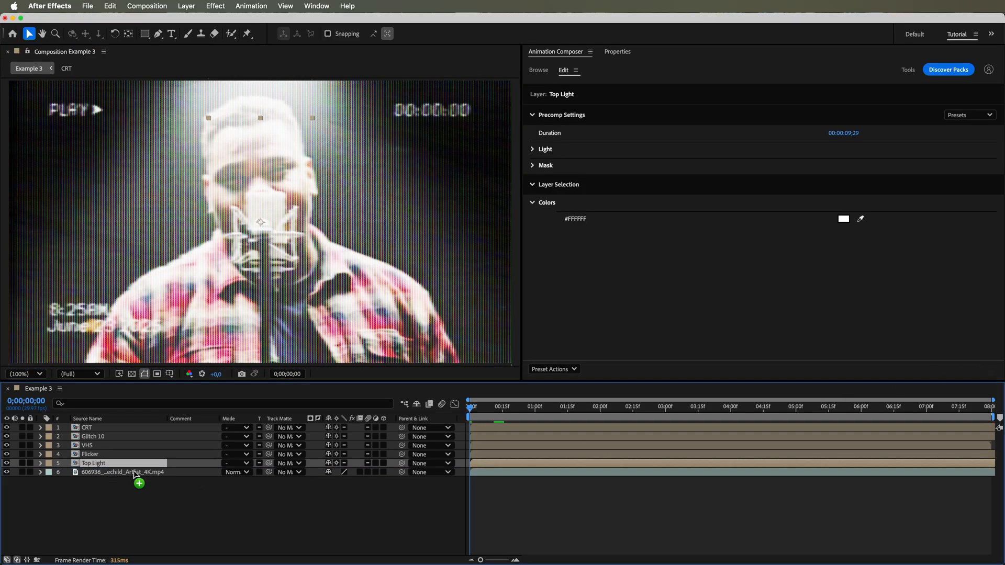
click(573, 154)
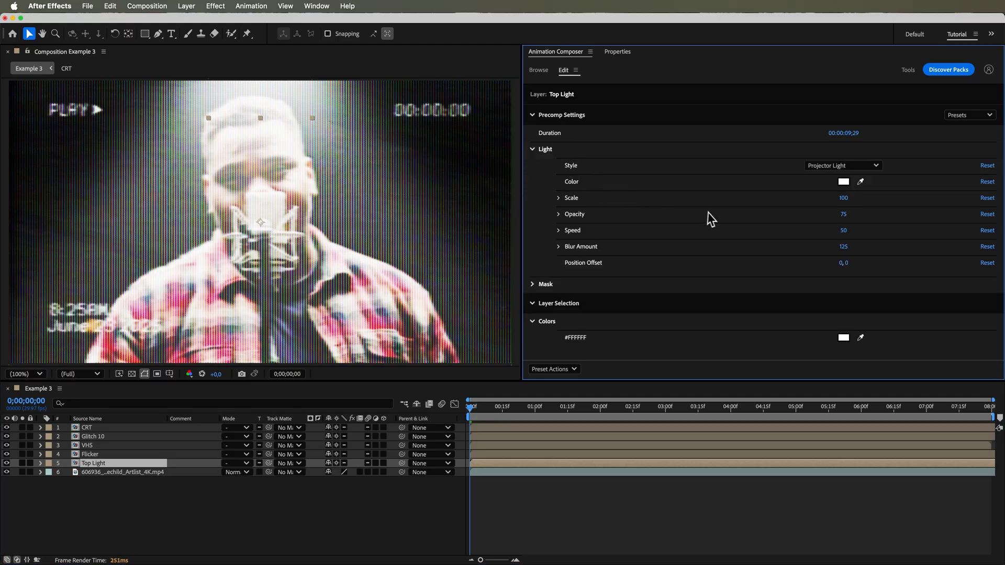
drag(844, 219, 814, 220)
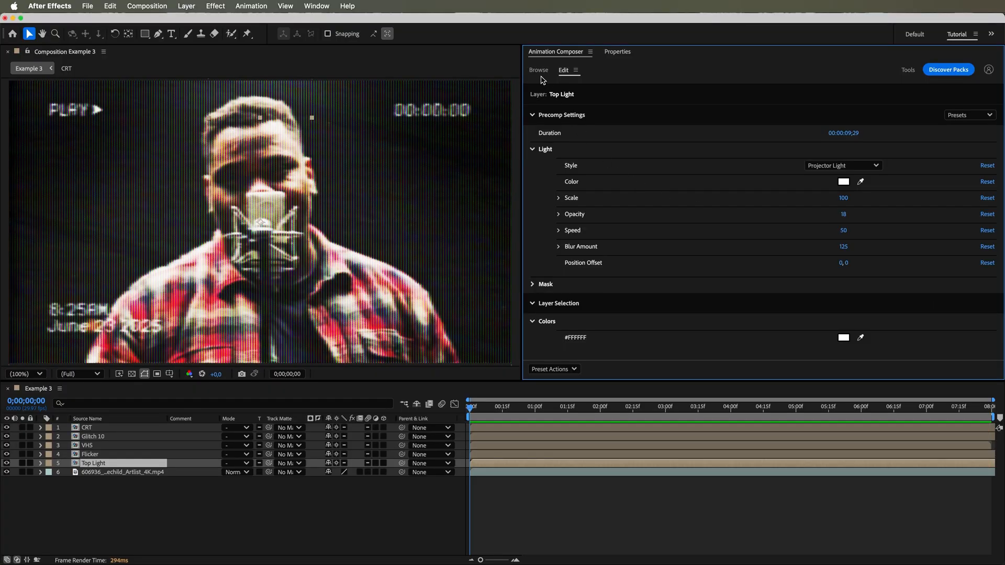
- Add the Radial Blur effect from the Effects overlays above the Top Light layer, set its Scale Offset to 0, and preview
click(539, 71)
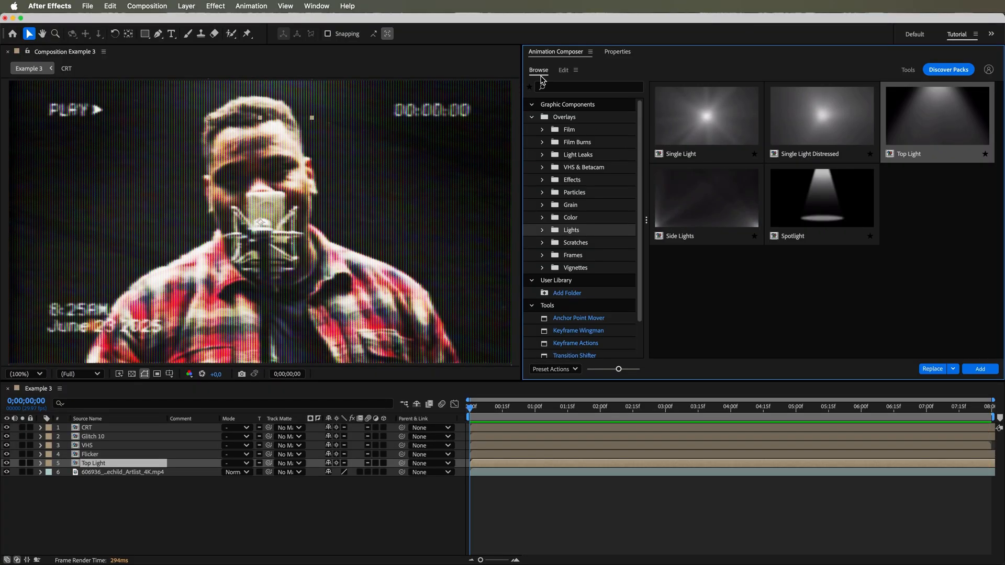
click(586, 179)
drag(998, 160, 1000, 299)
click(926, 237)
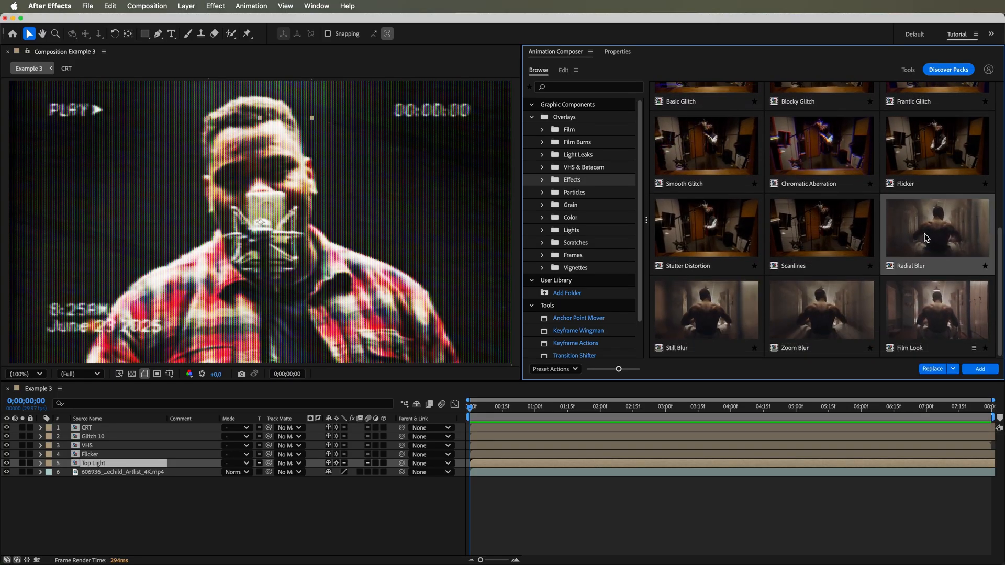
click(980, 371)
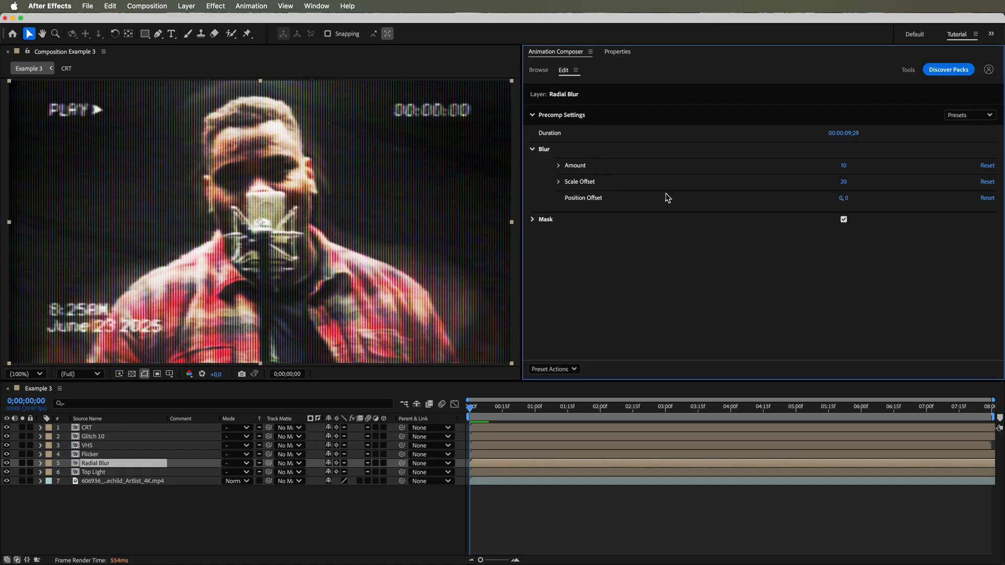
drag(843, 187, 832, 187)
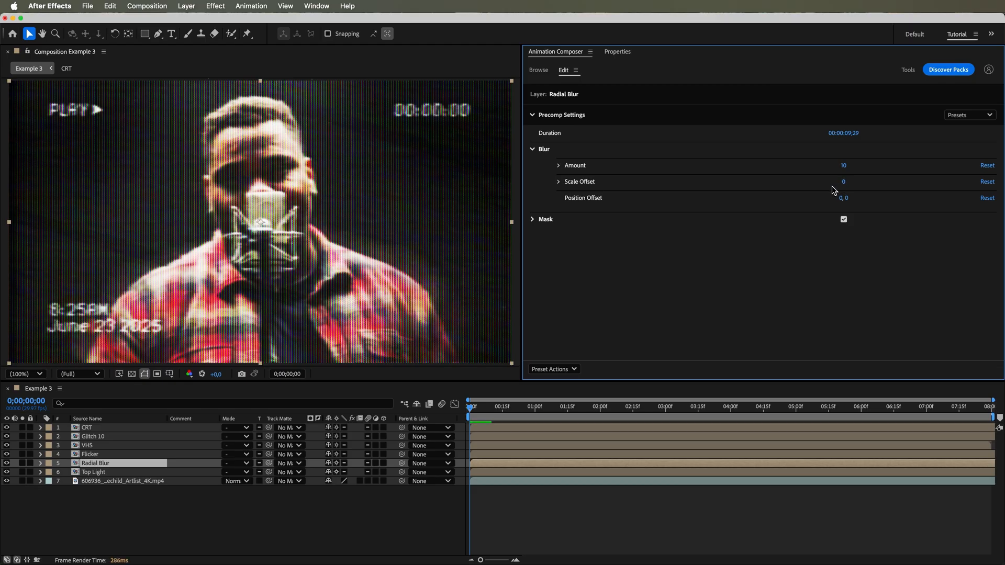
key(space)
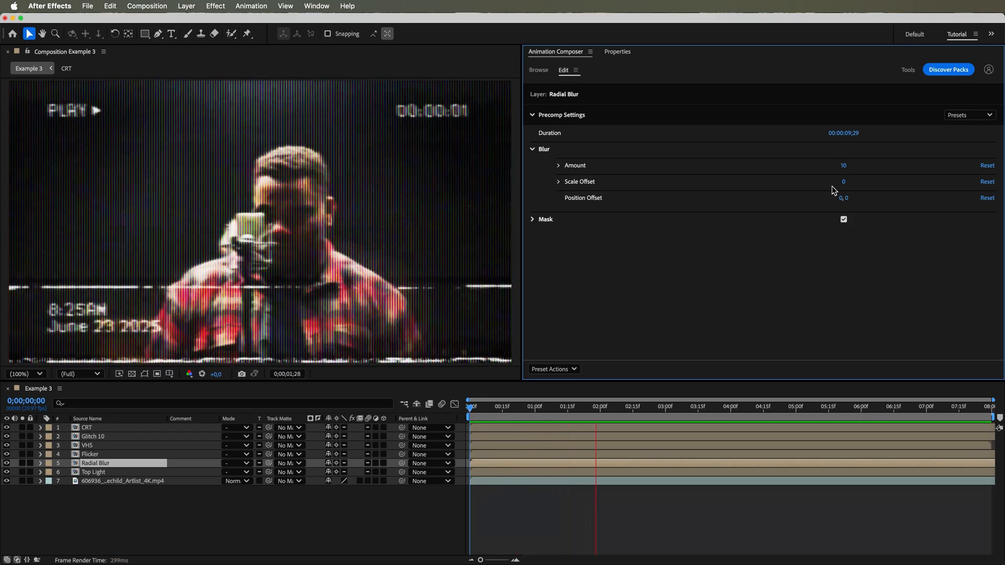